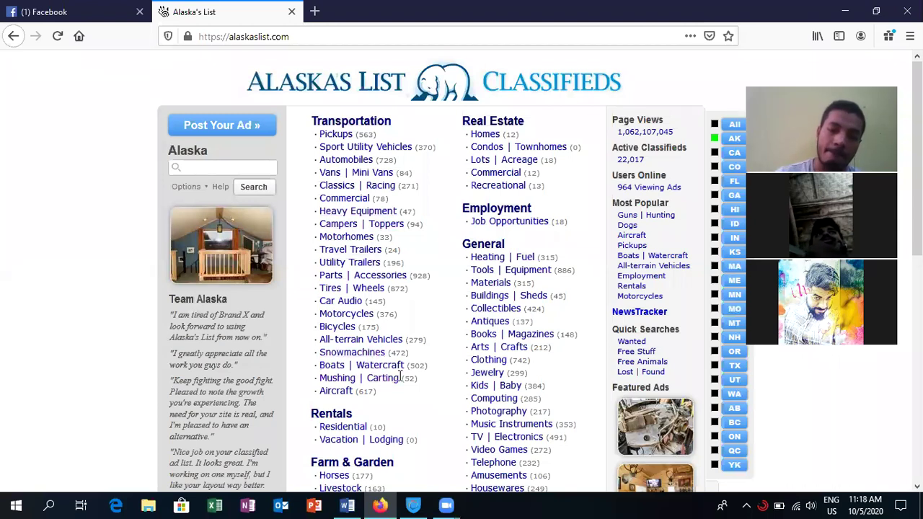
scroll(400, 376, down, 4)
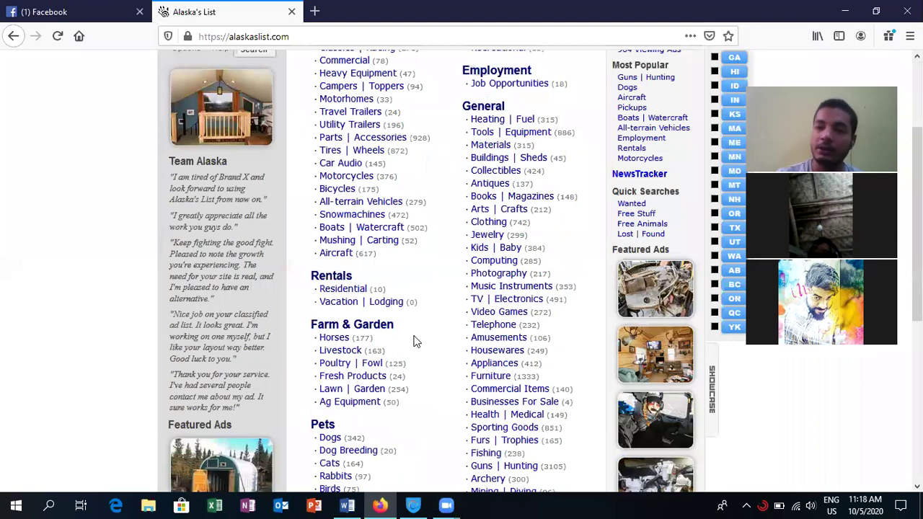
scroll(414, 340, down, 1)
scroll(414, 341, down, 3)
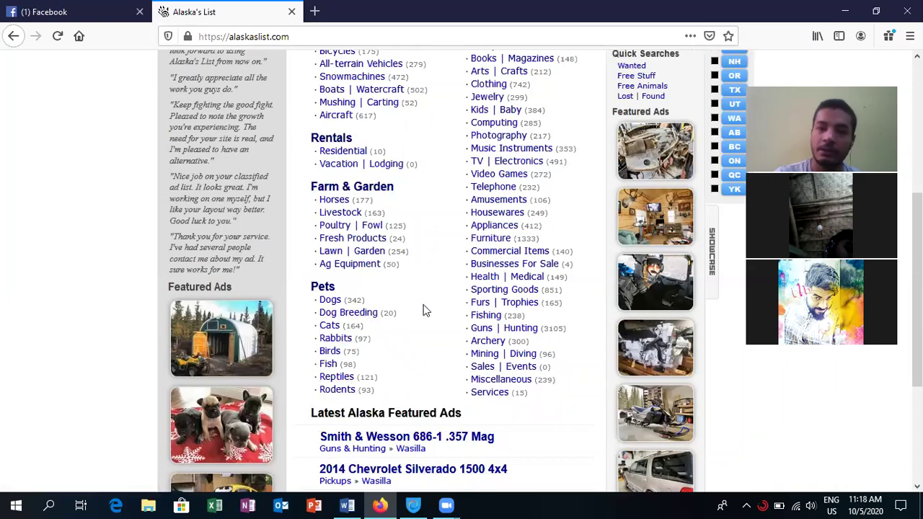
scroll(425, 310, up, 5)
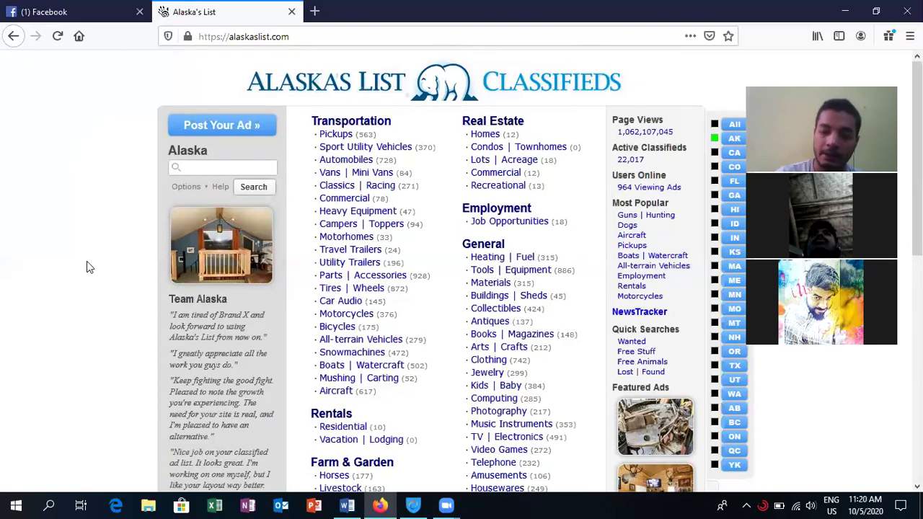
scroll(86, 263, down, 6)
scroll(86, 268, down, 1)
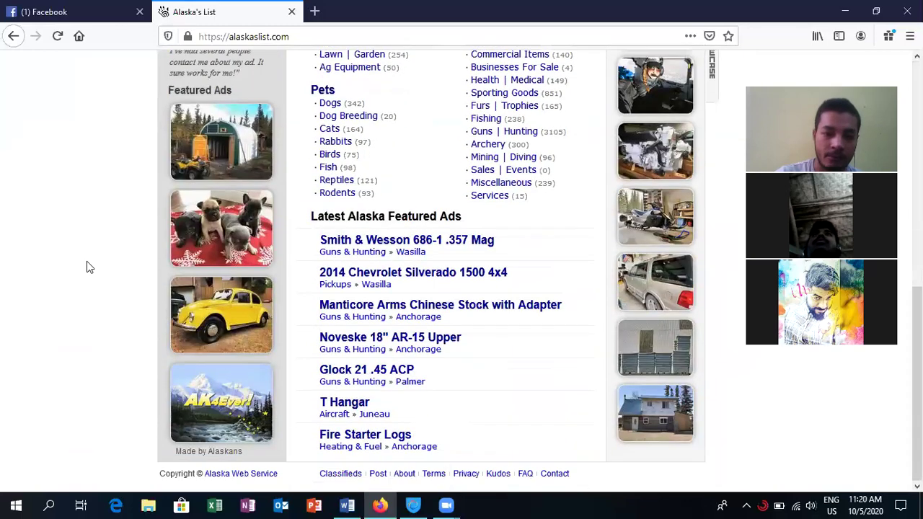
scroll(86, 267, up, 7)
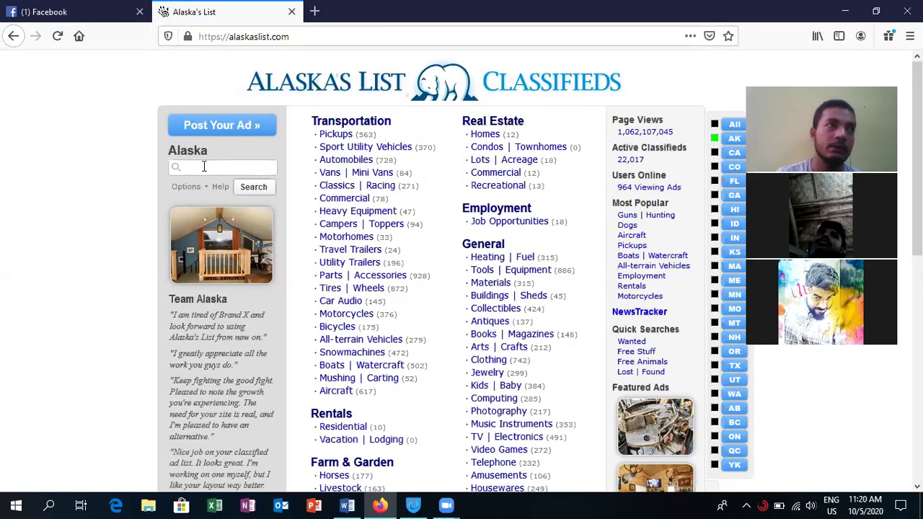
- Start a new classified ad and choose Alaska as its state
click(231, 126)
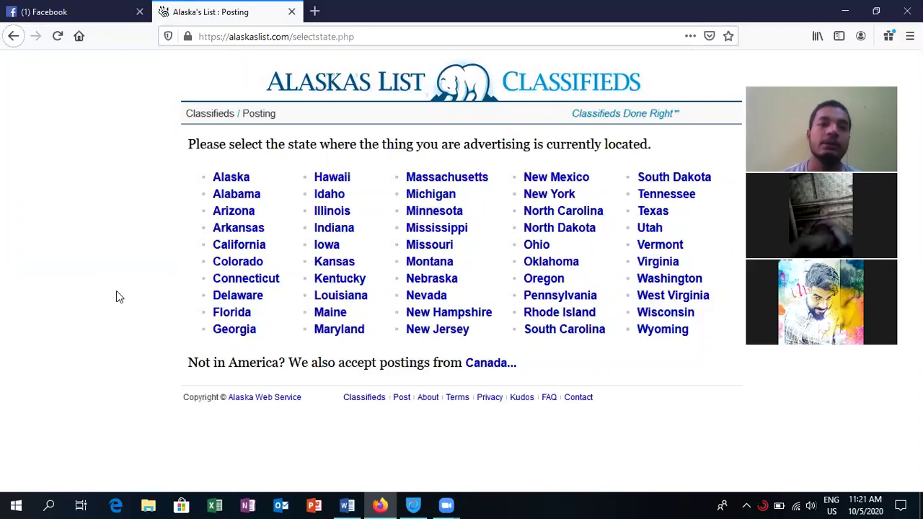
click(237, 183)
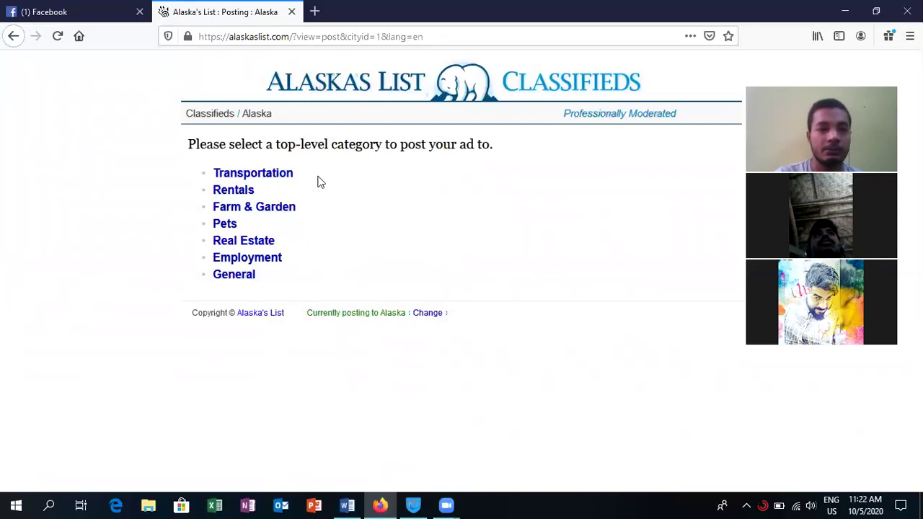
- Pick Transportation as the ad category to list subcategories like Pickups, Automobiles and Motorcycles
click(244, 175)
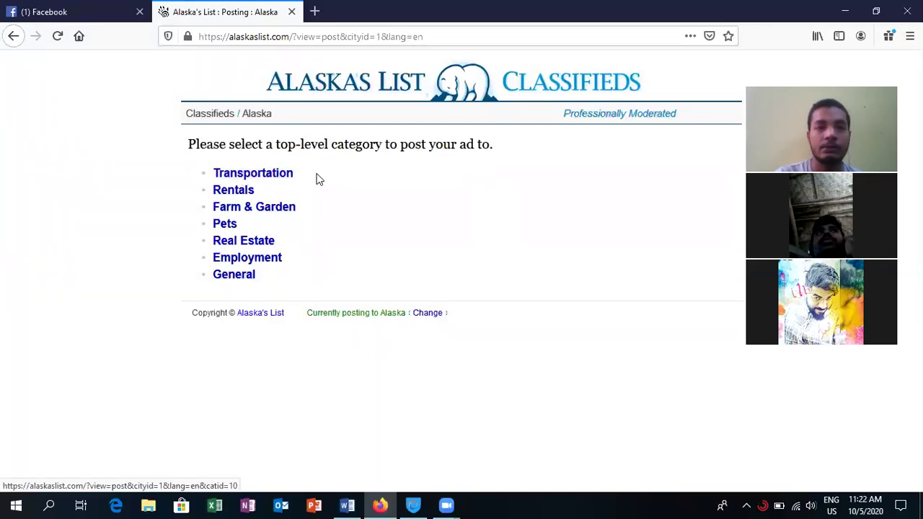
click(265, 182)
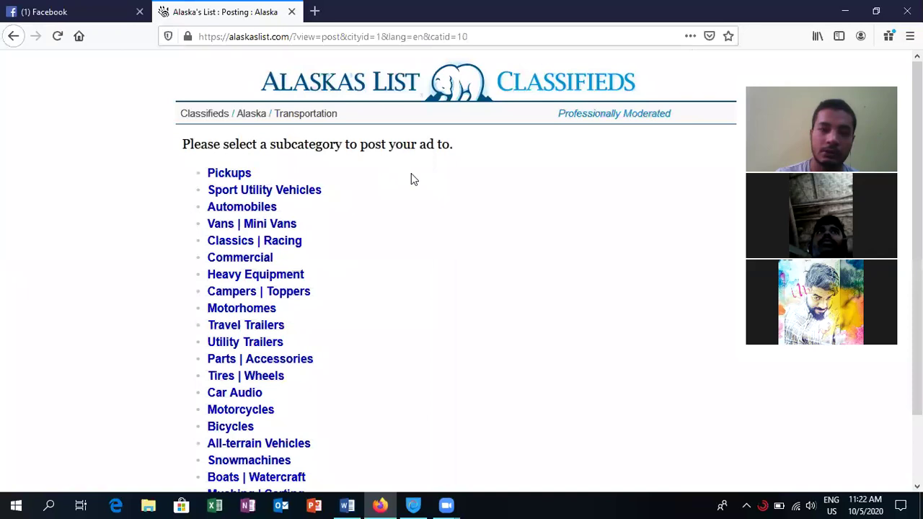
scroll(411, 179, down, 2)
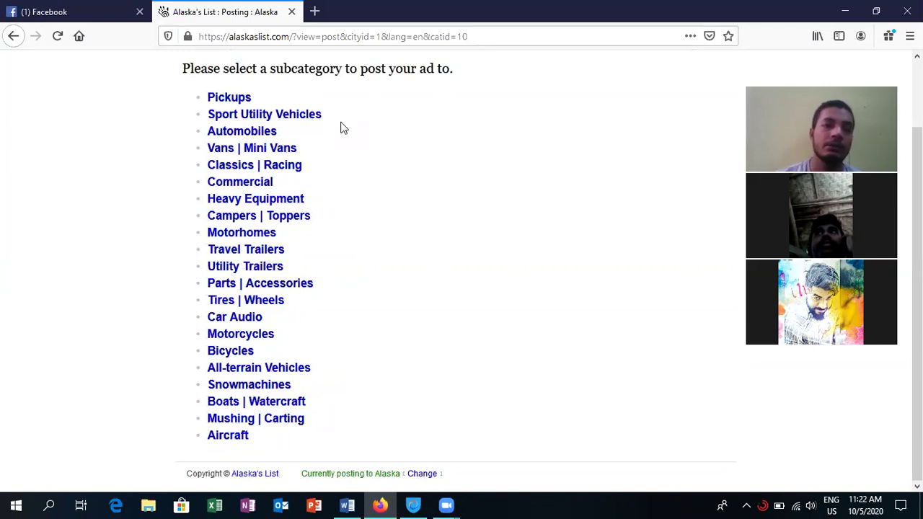
- Open the Automobiles ad form and enter the title 'A very spacial car in cheap price'
click(247, 135)
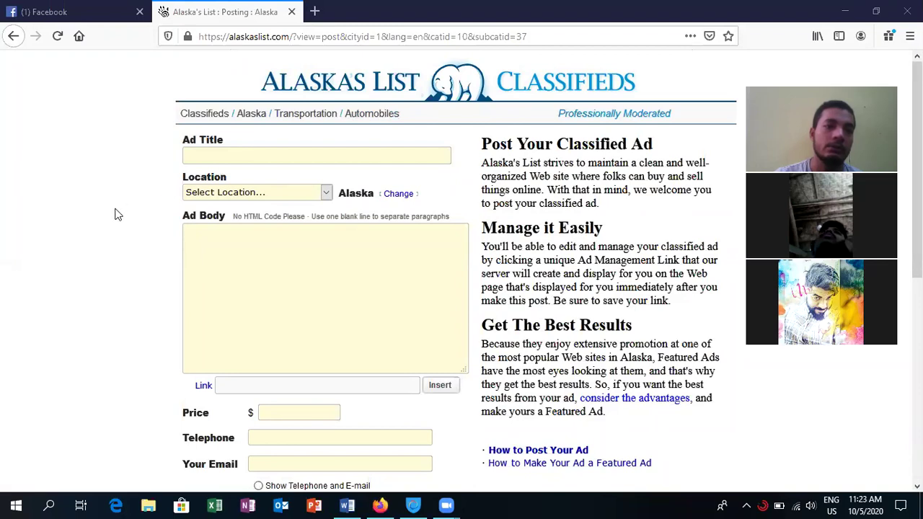
click(266, 156)
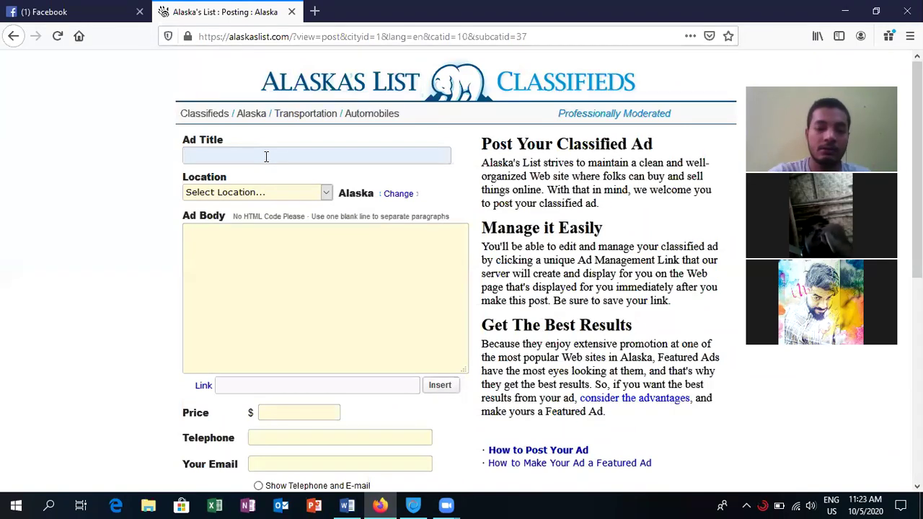
text(a)
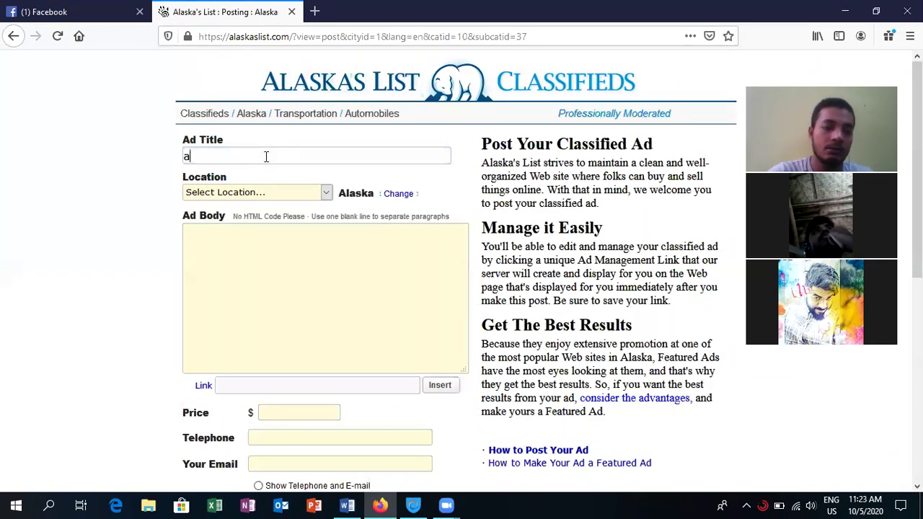
key(BackSpace)
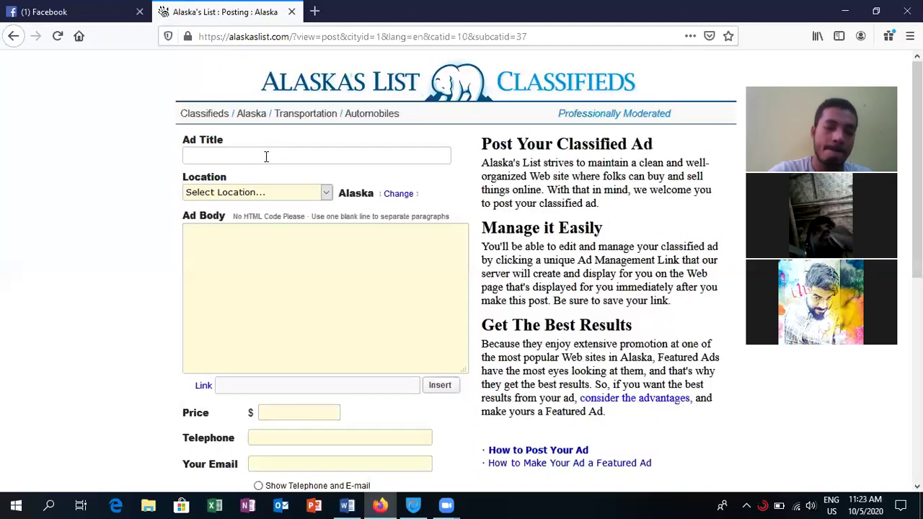
text(A ve)
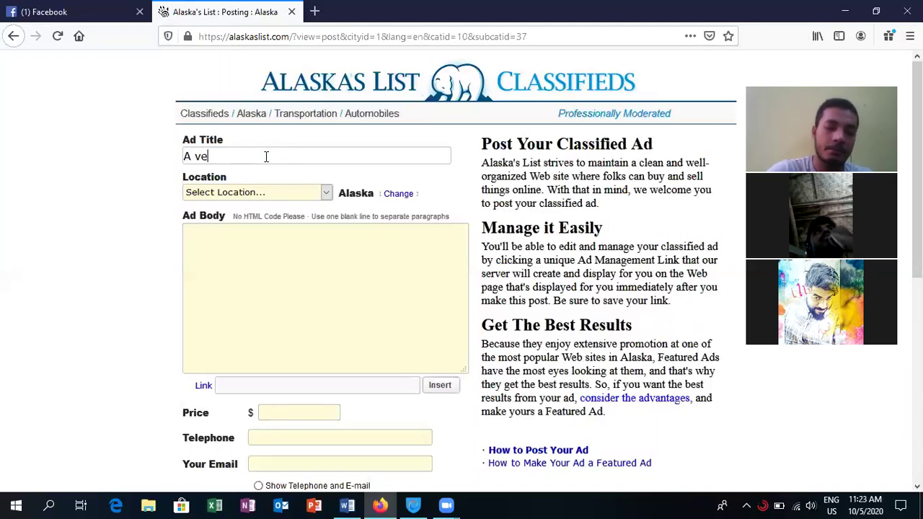
text(ry)
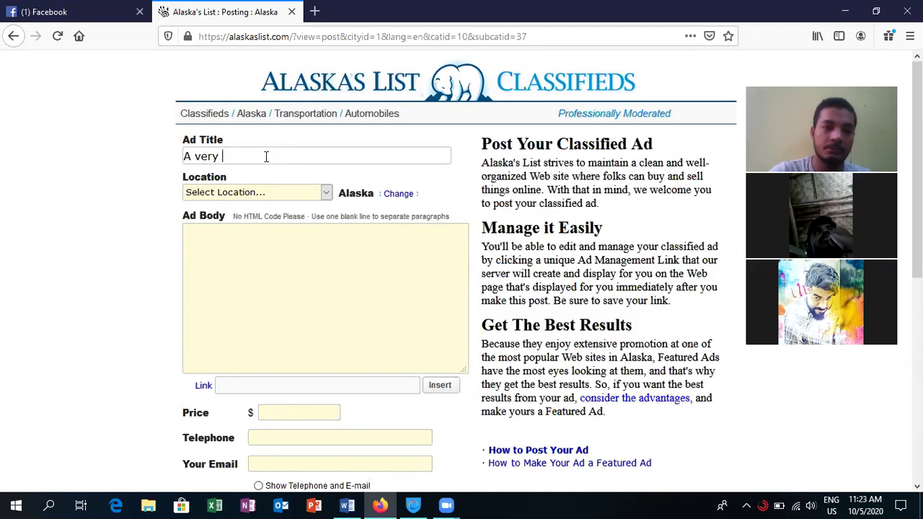
text(s)
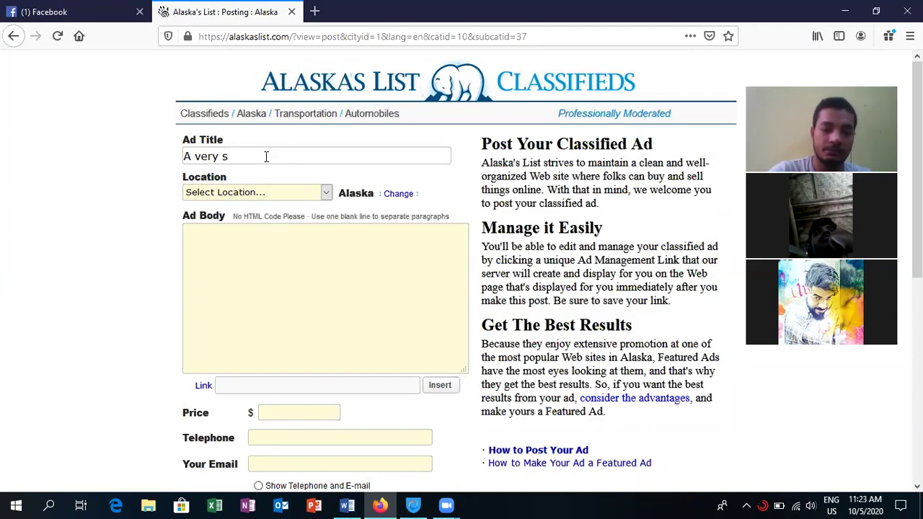
text(pa)
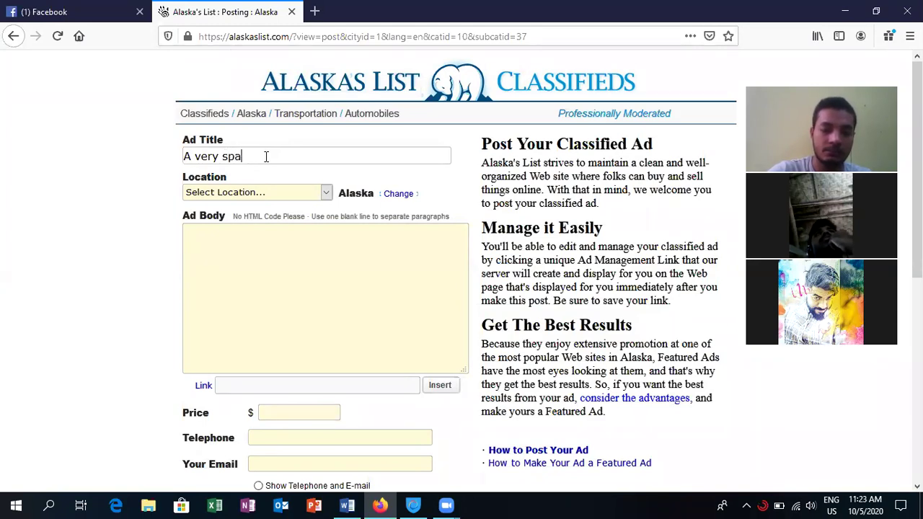
text(cial)
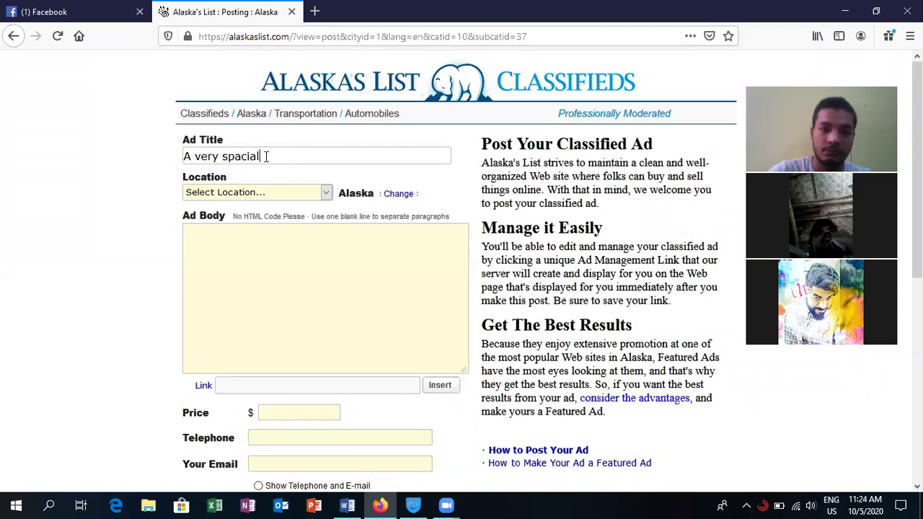
text( car)
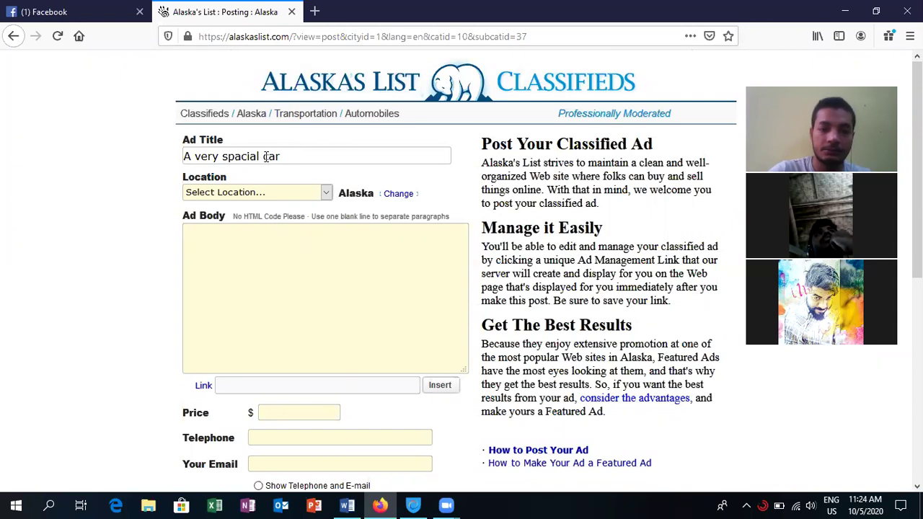
text( in)
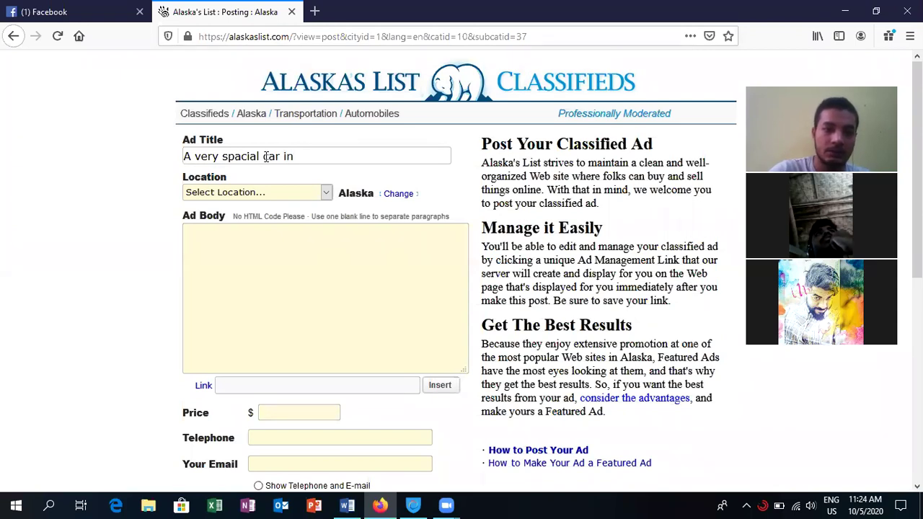
text( cheap)
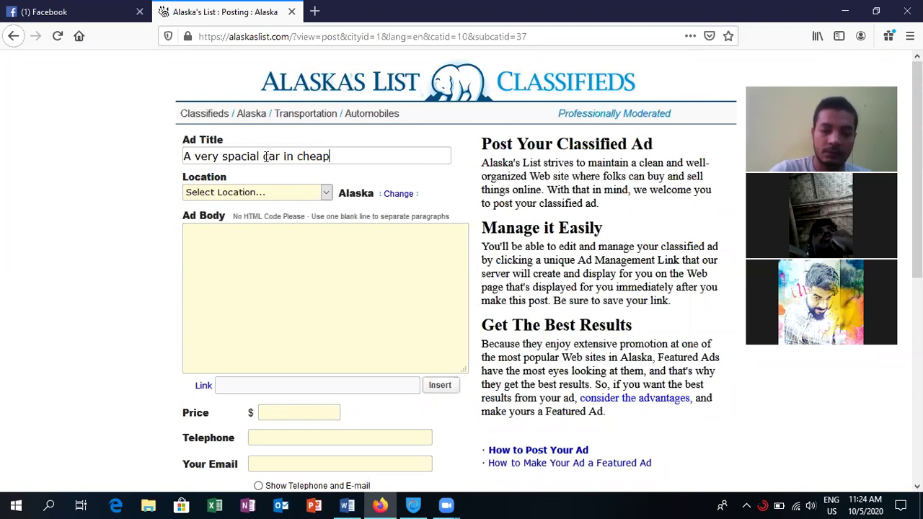
text( price)
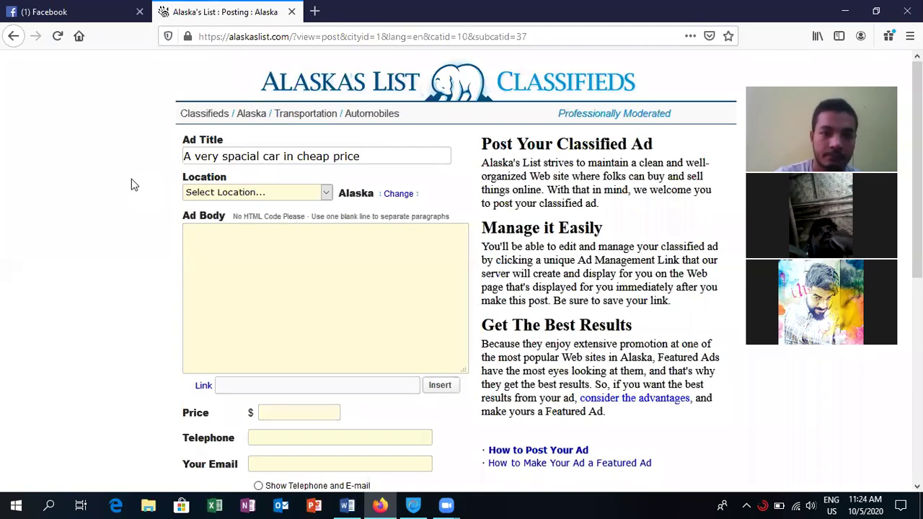
click(328, 194)
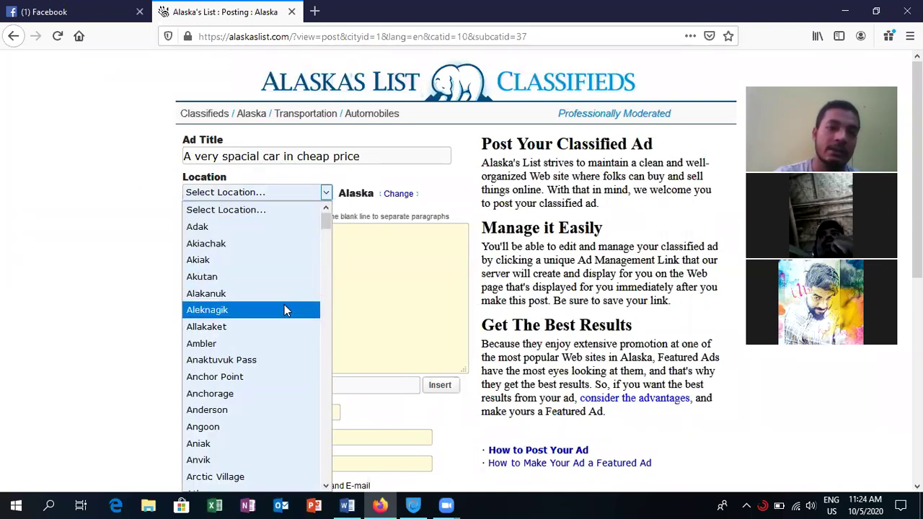
- Scroll the Location town list, then close it without choosing a town
mouse_move(324, 225)
mouse_down()
mouse_move(326, 364)
mouse_move(340, 385)
mouse_move(344, 481)
mouse_move(328, 210)
mouse_up()
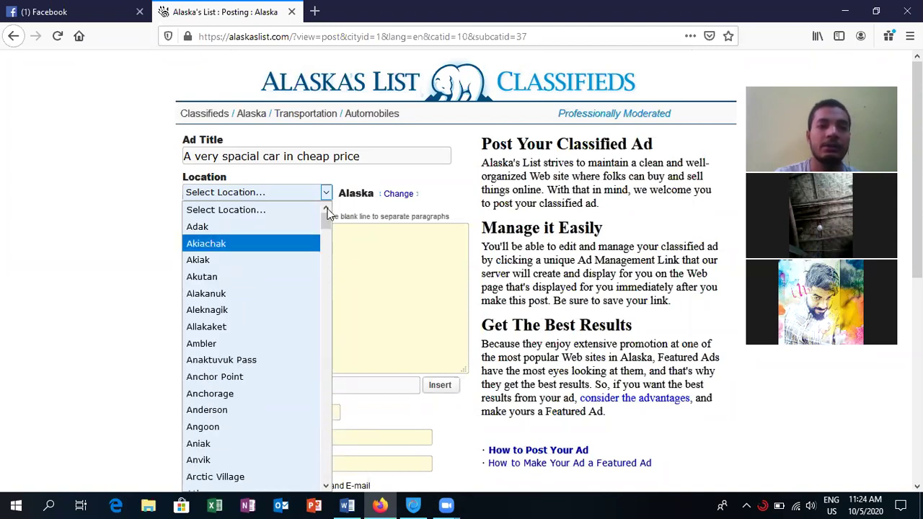
click(309, 194)
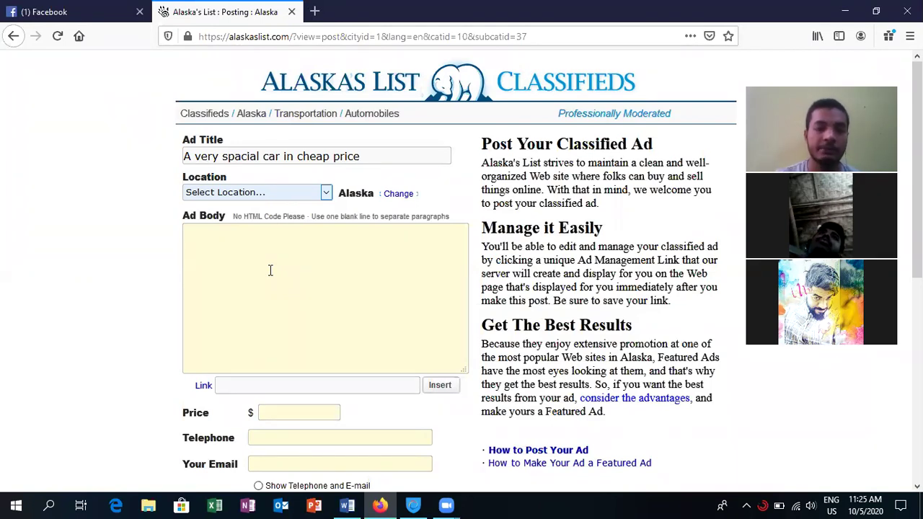
- Type 'this is realy awsome and very heavey' into the Ad Body
click(270, 269)
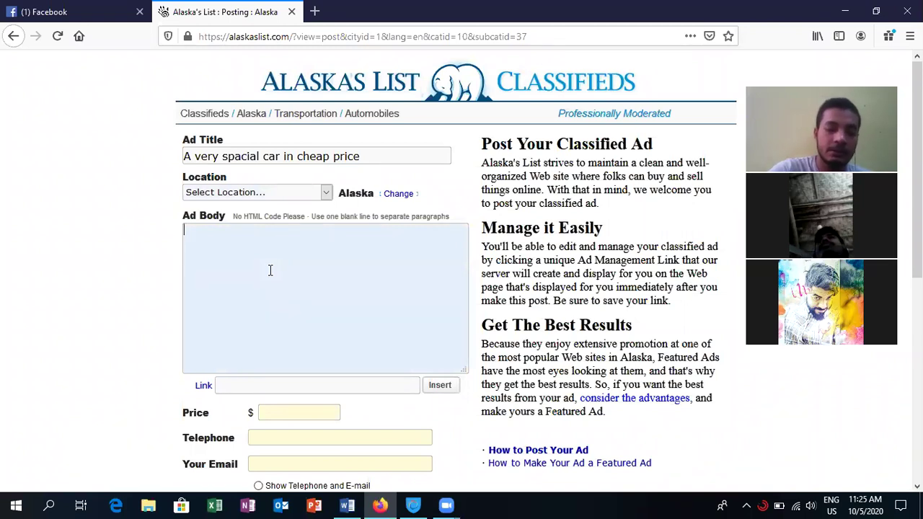
text(this is)
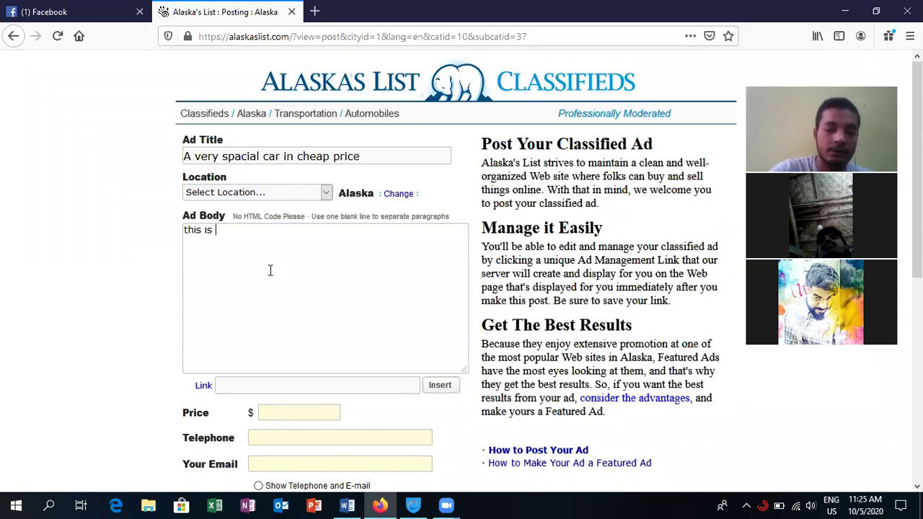
text( rea)
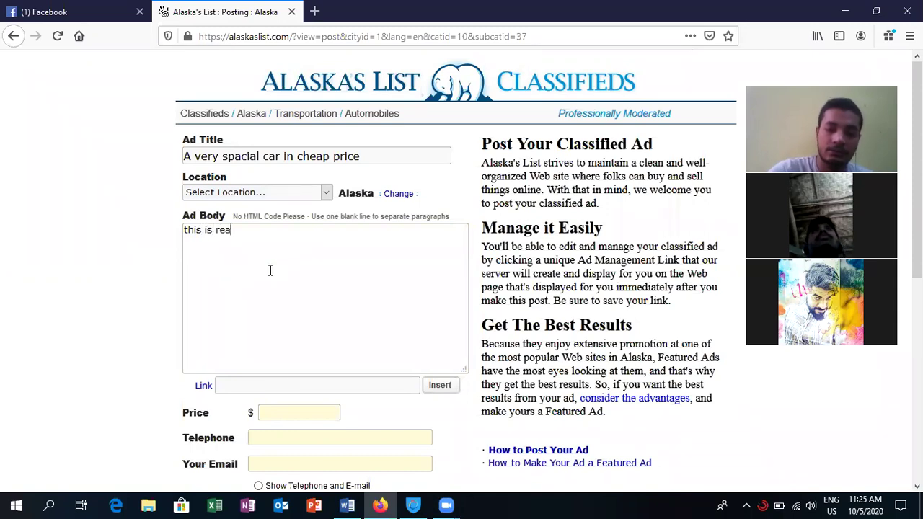
text(ly aw)
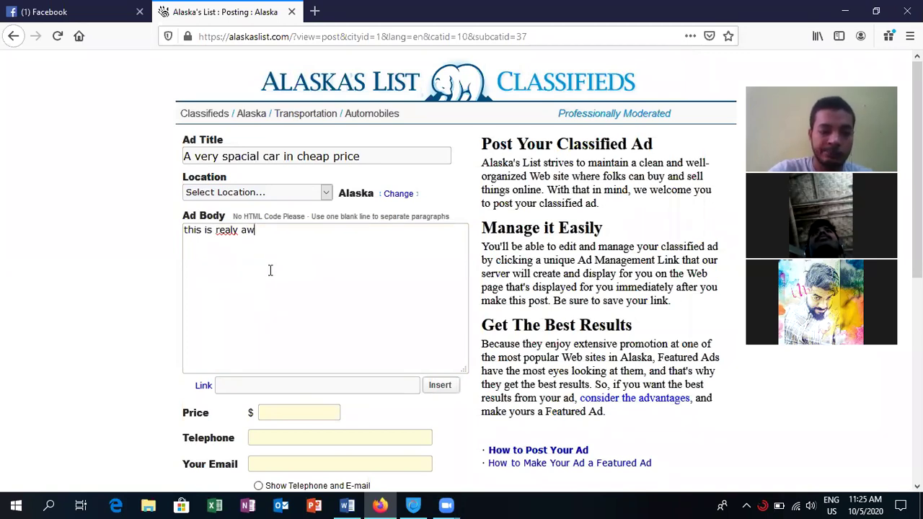
text(som)
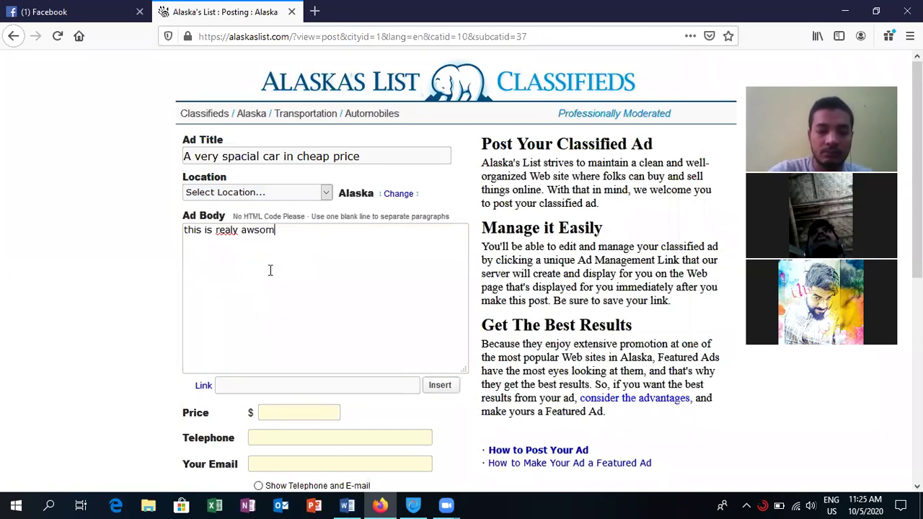
text(e a)
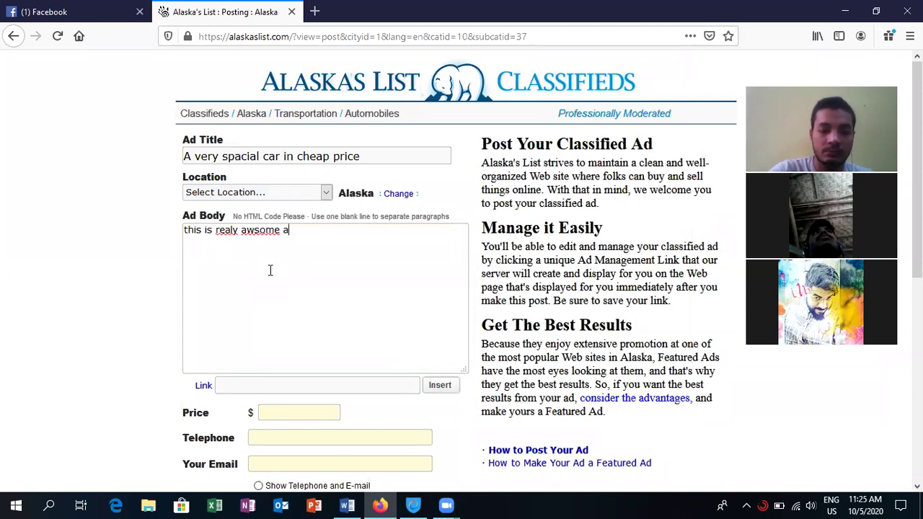
text(nd )
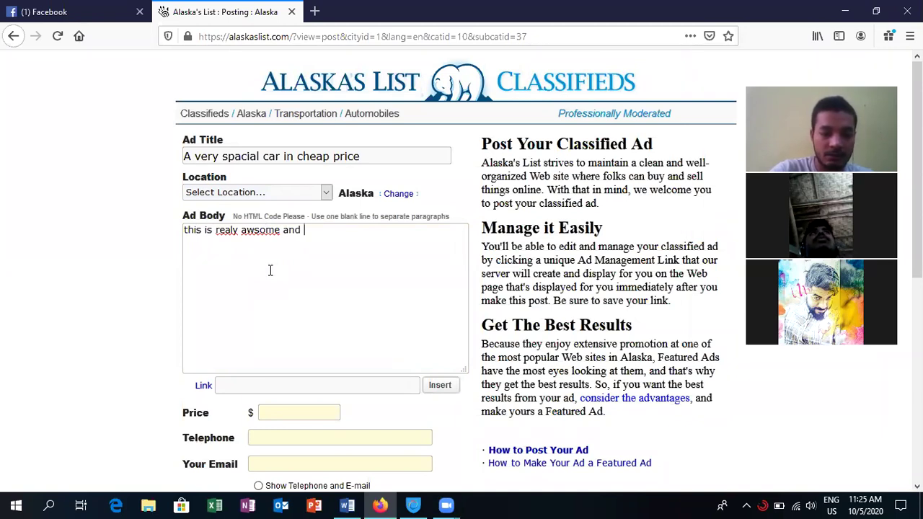
text(ver)
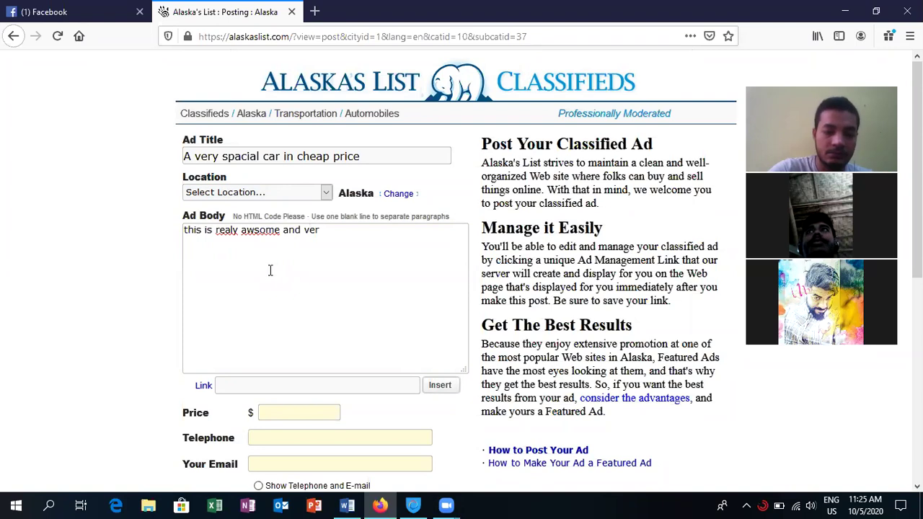
text(y heavey)
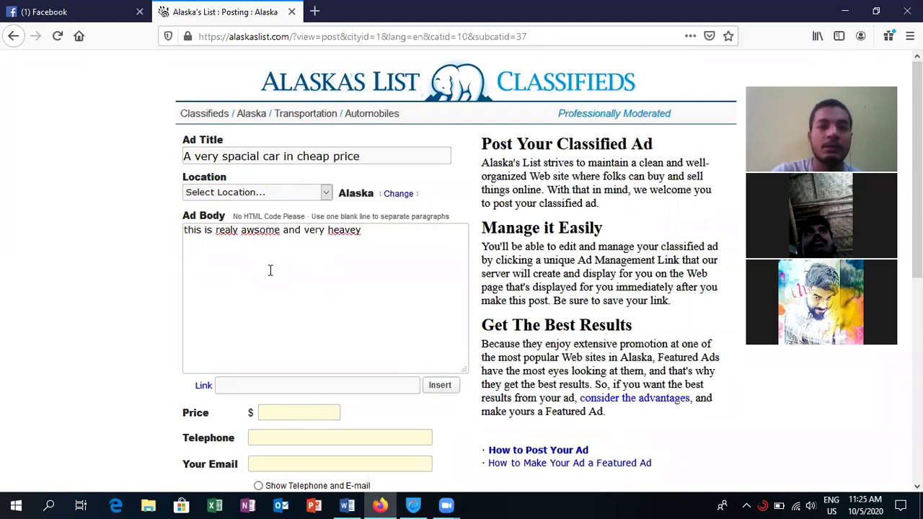
- Correct realy, awsome and heavey to really, awesome and heavy using spelling suggestions
right_click(228, 230)
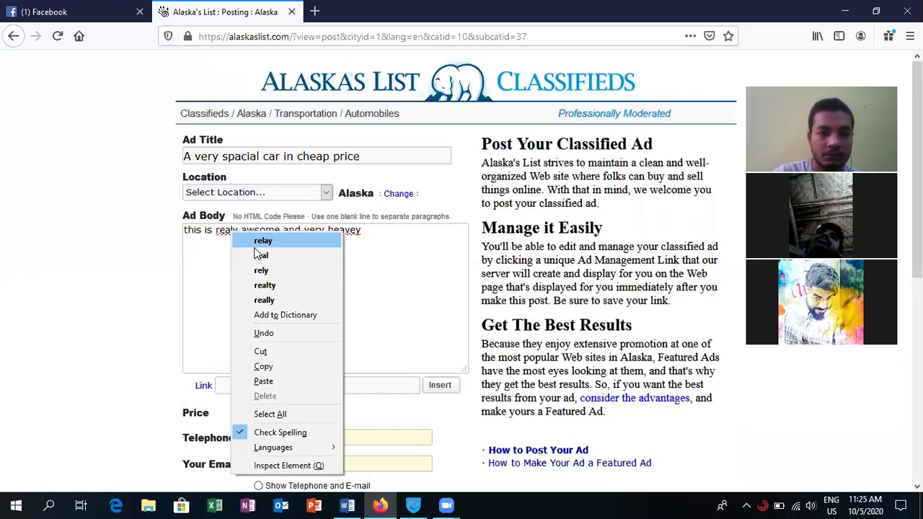
click(285, 298)
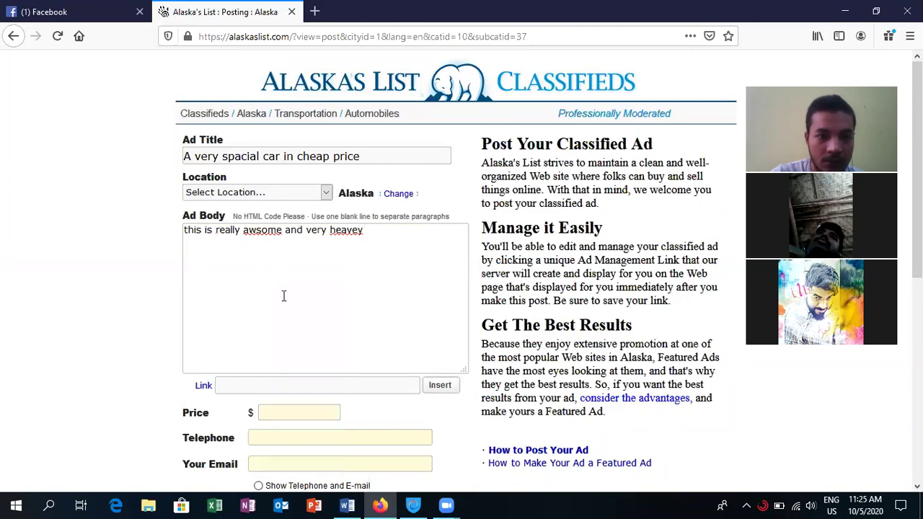
right_click(272, 229)
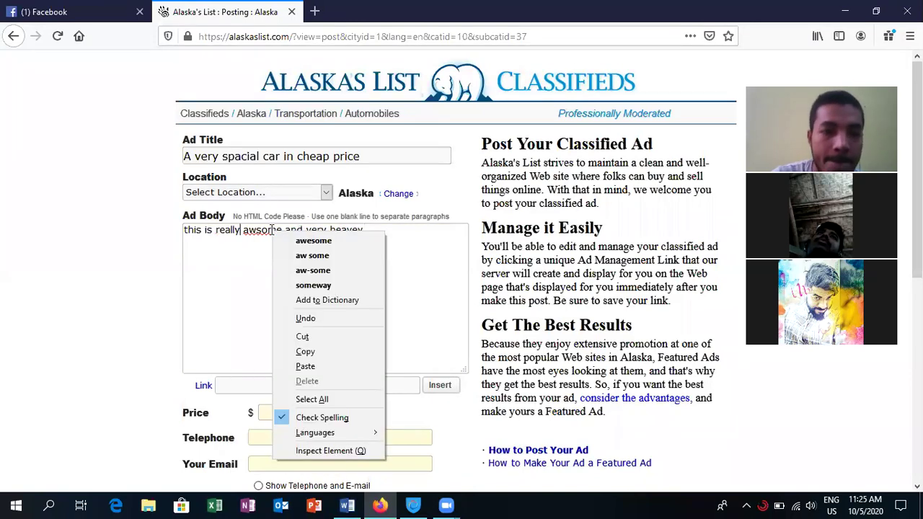
click(314, 241)
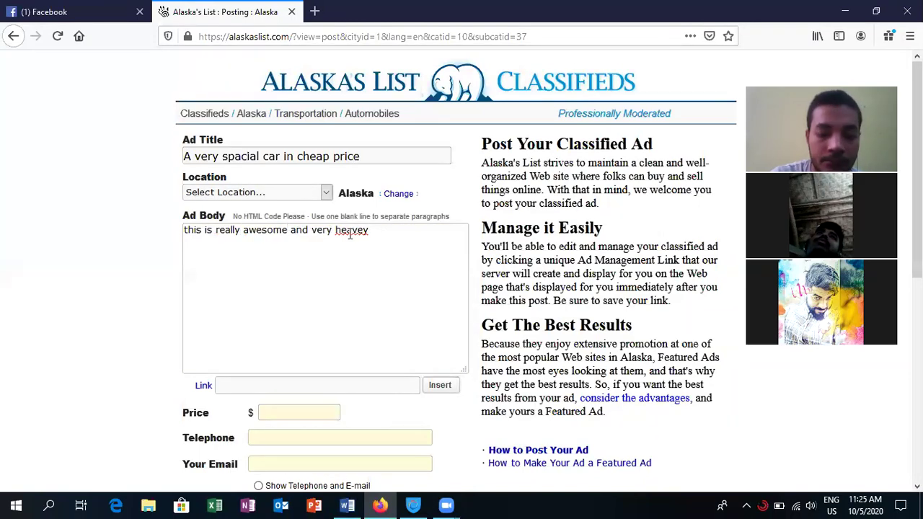
right_click(350, 232)
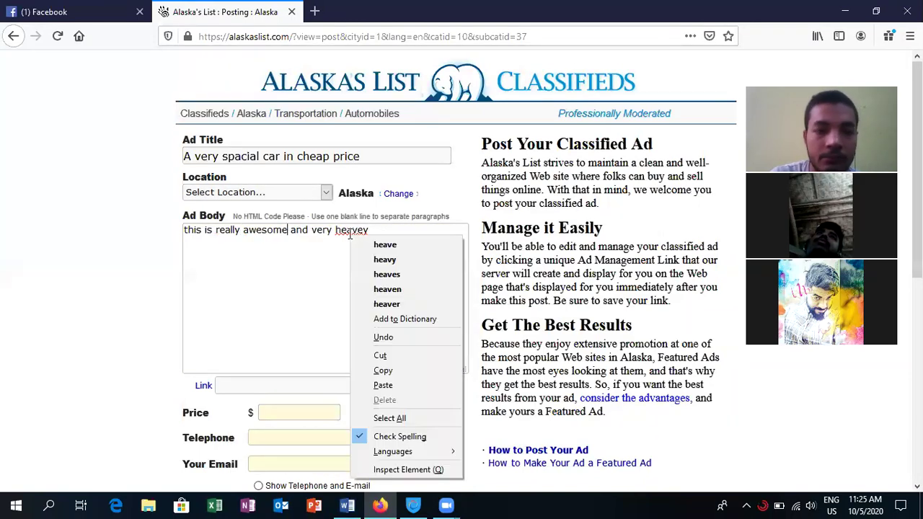
click(385, 259)
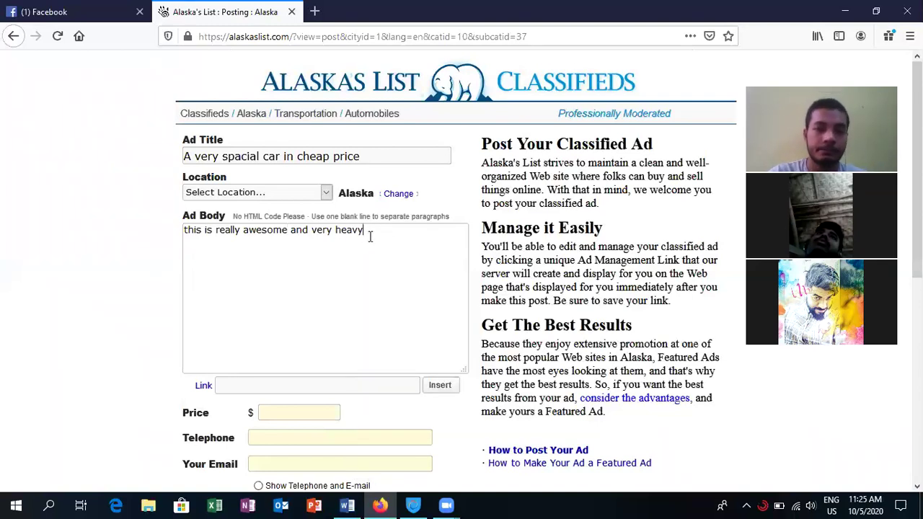
- Copy the Ad Body sentence and paste it several times after itself
drag(370, 234, 168, 228)
key(ctrl+c)
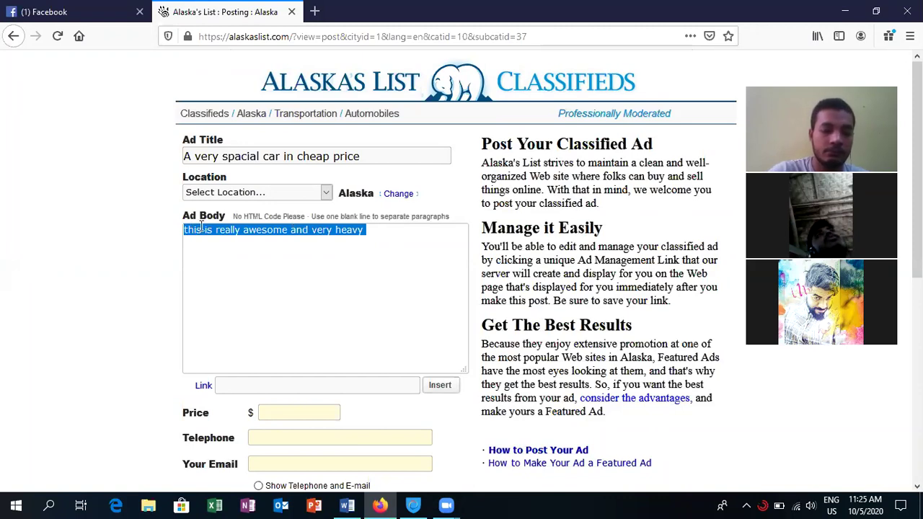
key(Right)
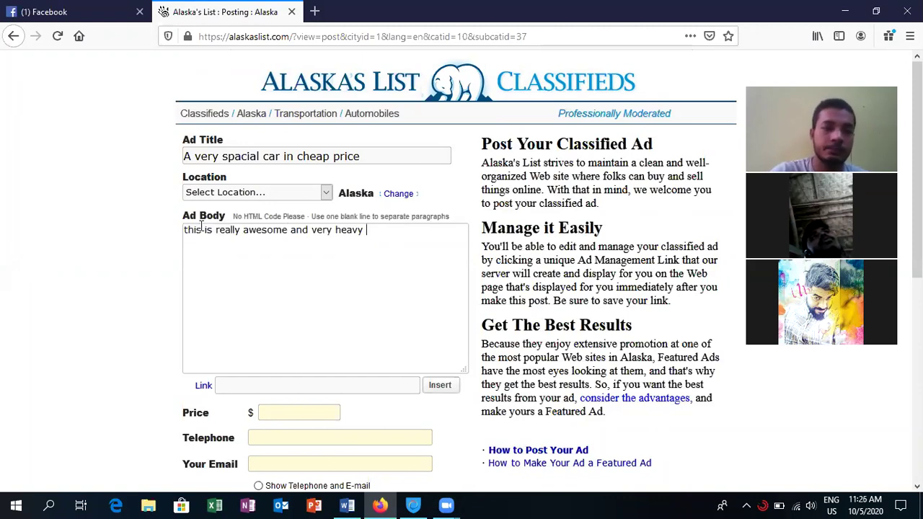
key(ctrl+v)
key(ctrl+v)
key(ctrl+v)
key(ctrl+v)
key(ctrl+v)
key(ctrl+v)
key(ctrl+v)
key(ctrl+v)
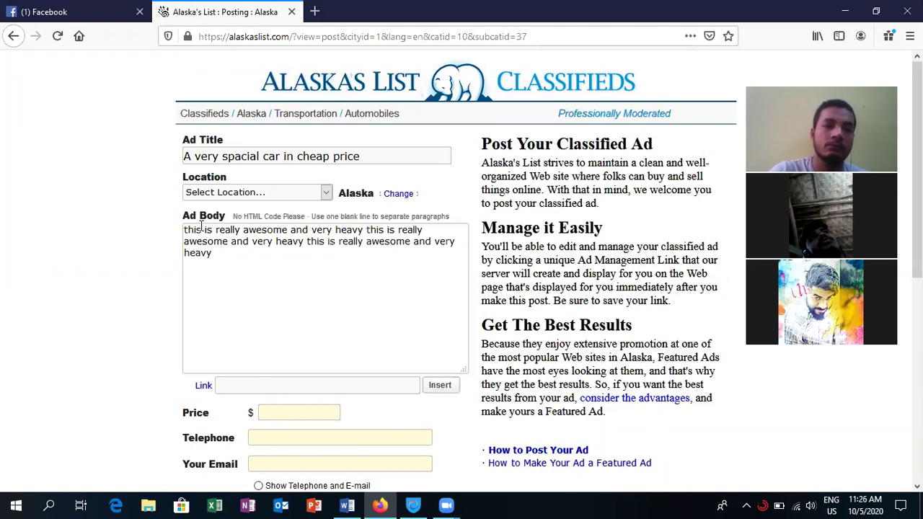
key(ctrl+v)
key(ctrl+v)
key(ctrl+v)
key(ctrl+v)
key(ctrl+v)
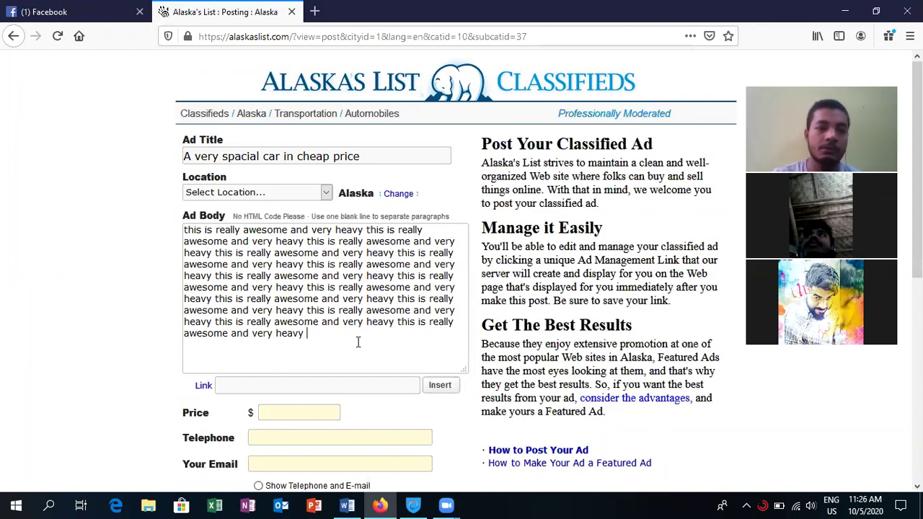
click(351, 383)
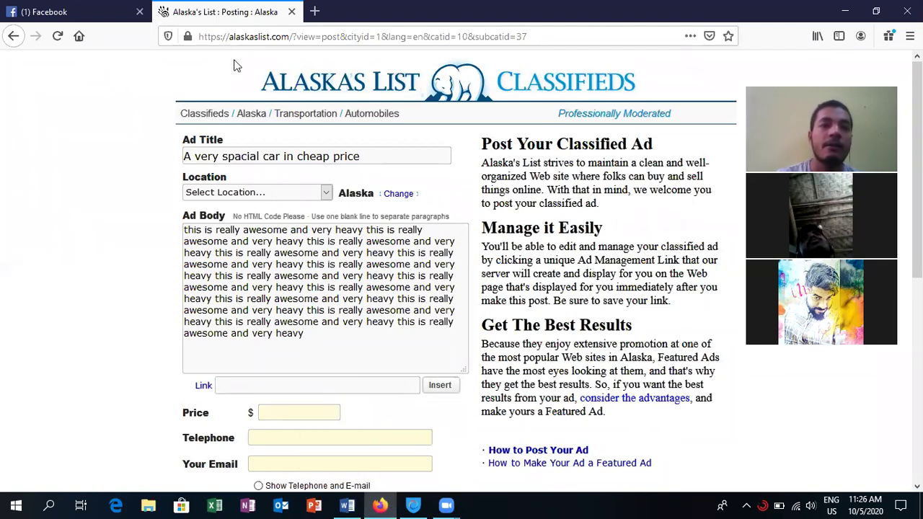
- Search Google for 'toyota cars' in a new browser tab
key(ctrl+t)
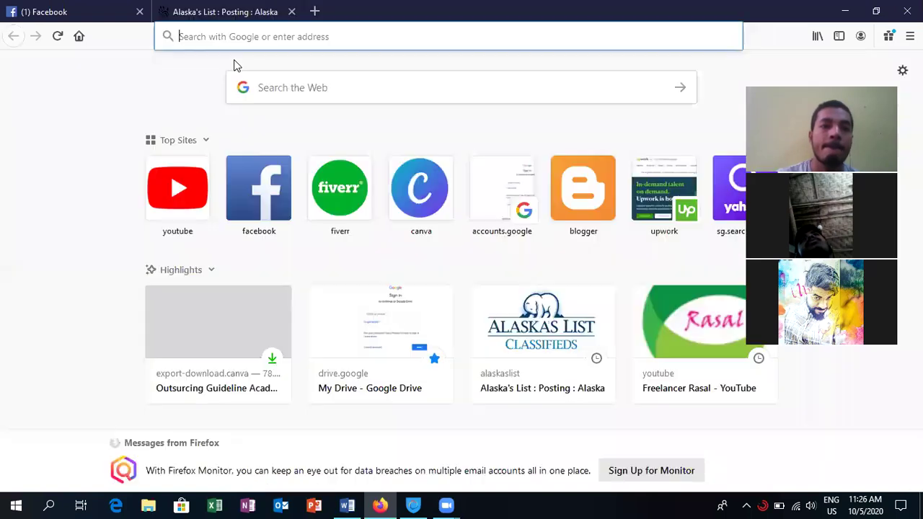
click(282, 37)
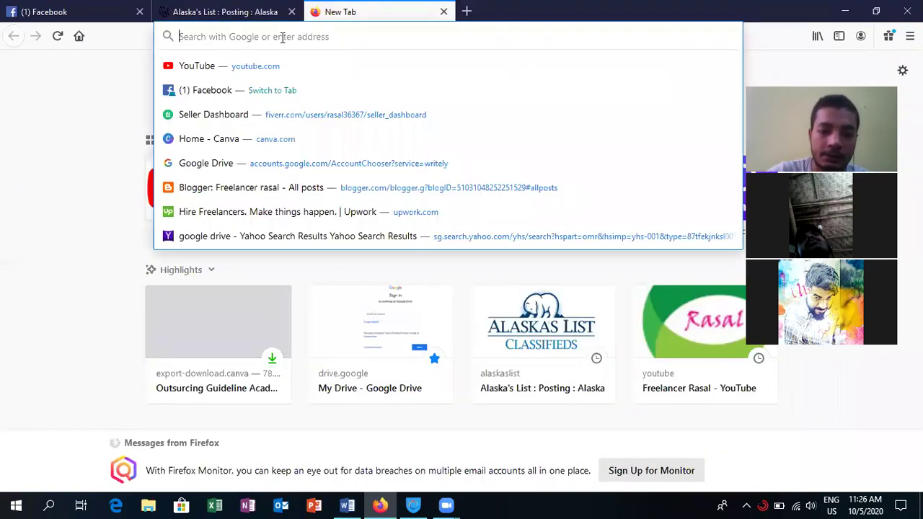
text(toyota)
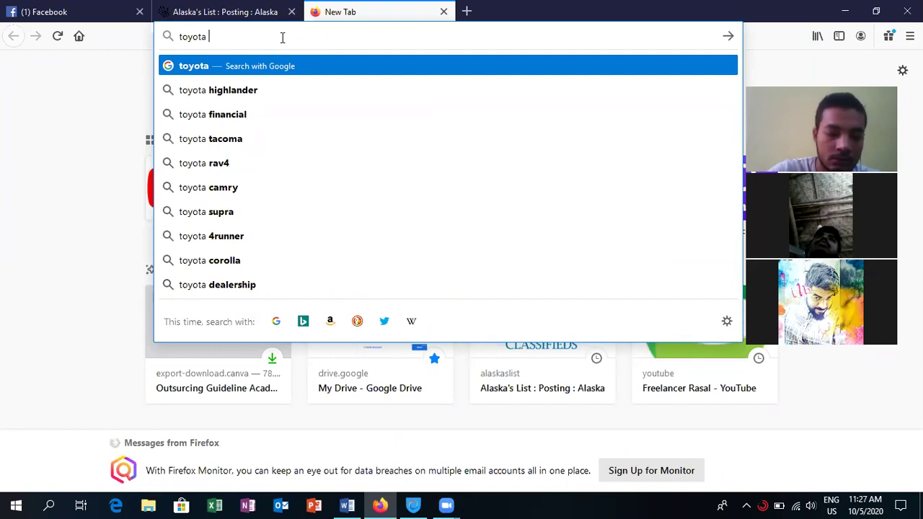
text(car)
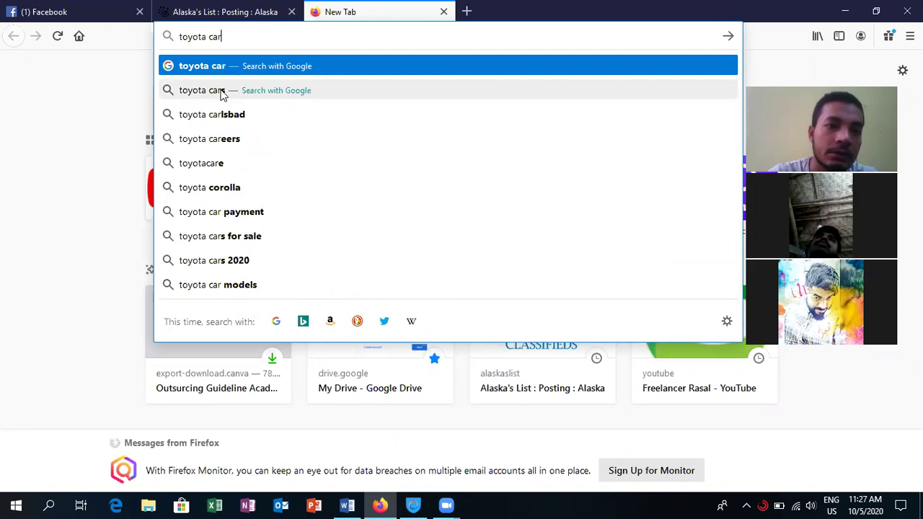
click(222, 95)
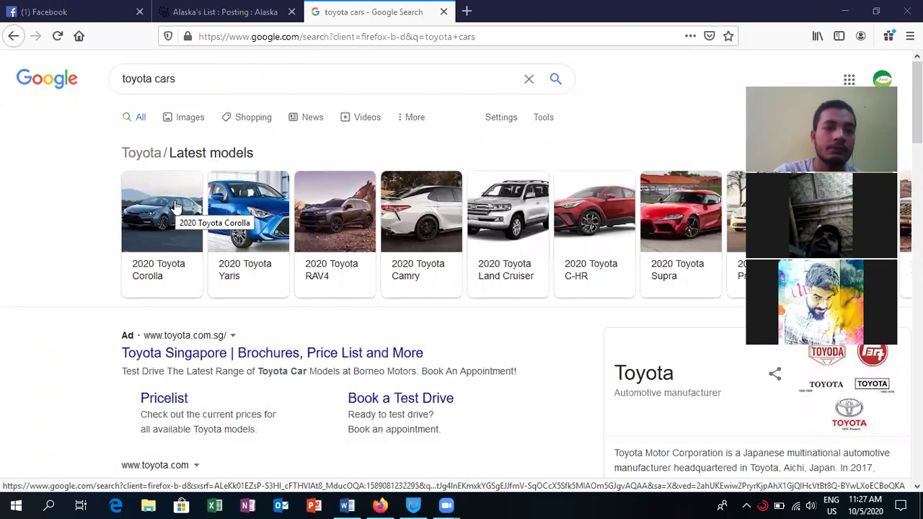
- Open the official 2020 Toyota Yaris Hatchback page and switch the car colour to red Pulse
click(222, 206)
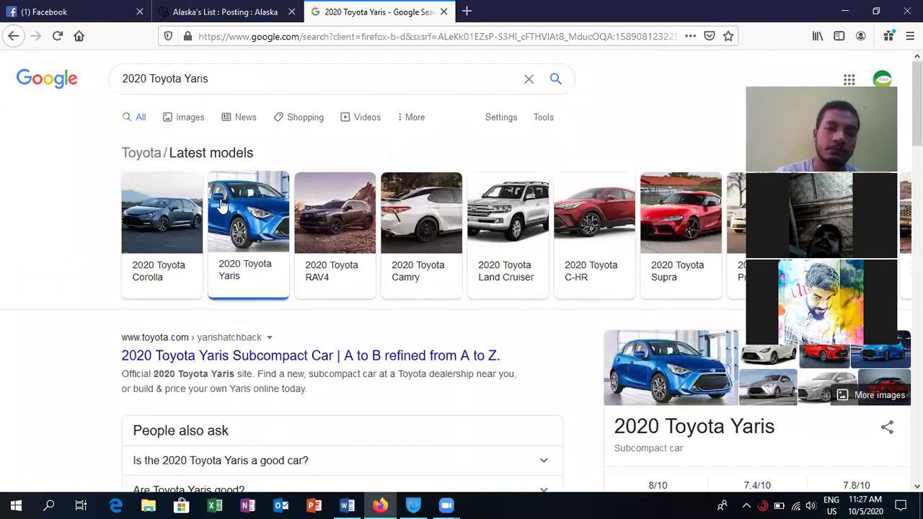
click(223, 353)
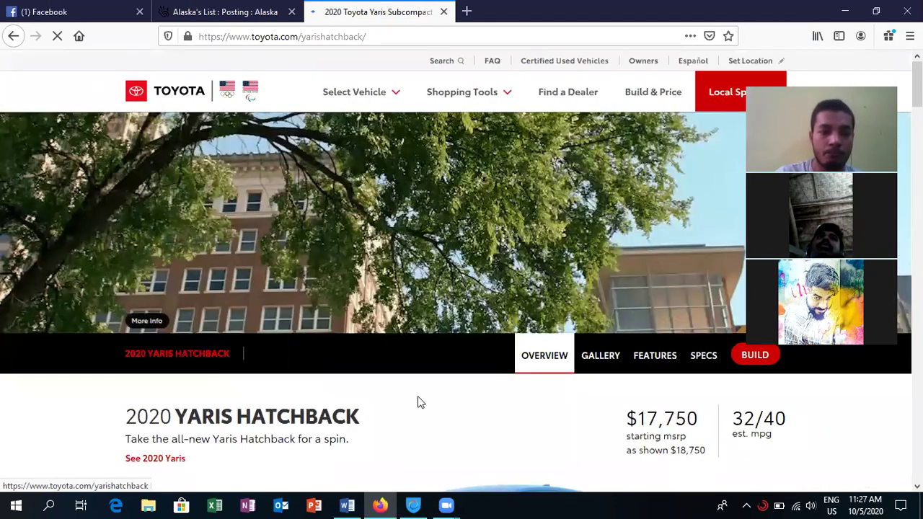
scroll(420, 402, down, 3)
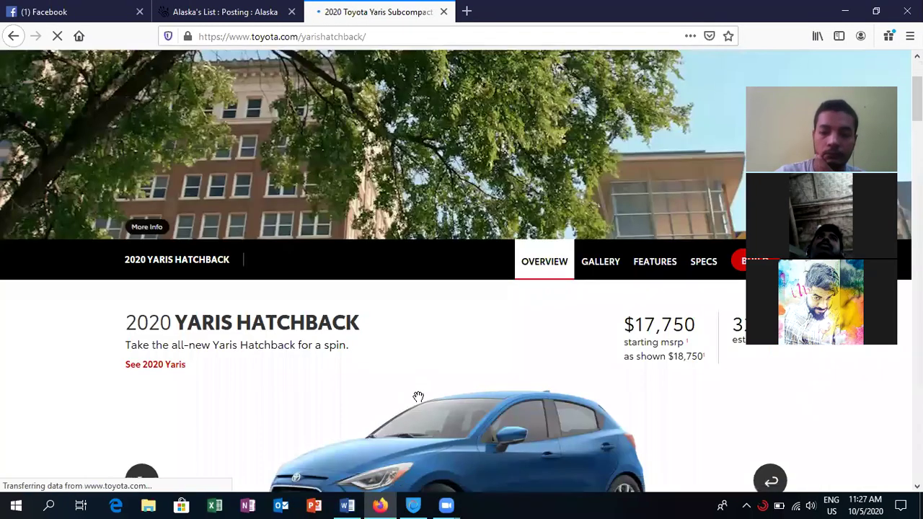
scroll(418, 397, down, 3)
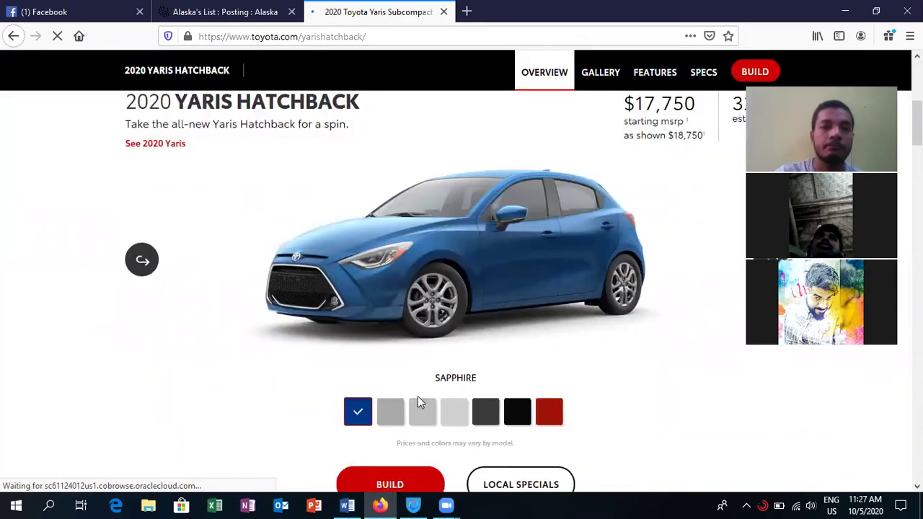
scroll(420, 402, up, 1)
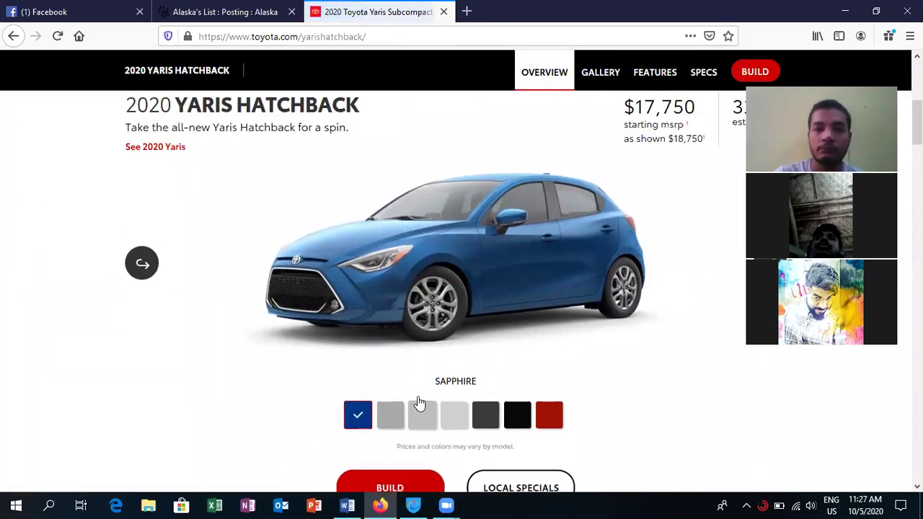
click(547, 423)
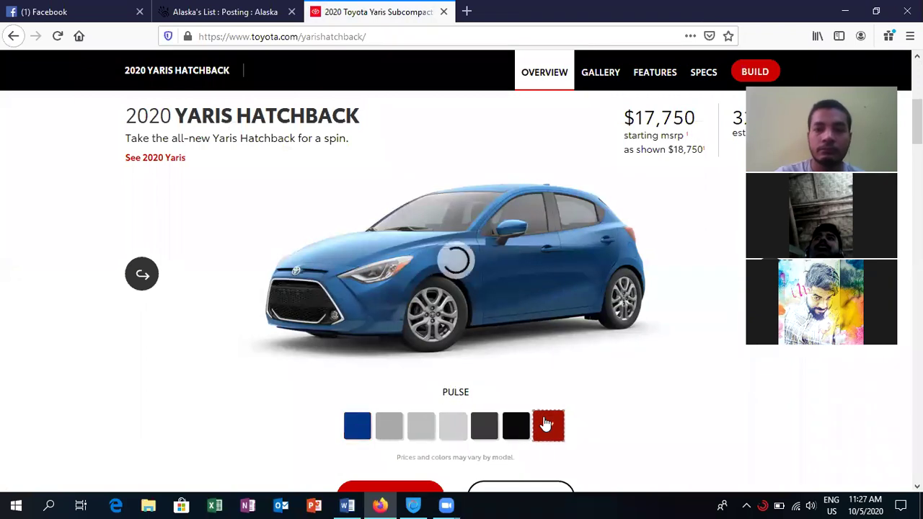
- Save the Yaris page as a complete web page in Downloads with the default name
right_click(509, 294)
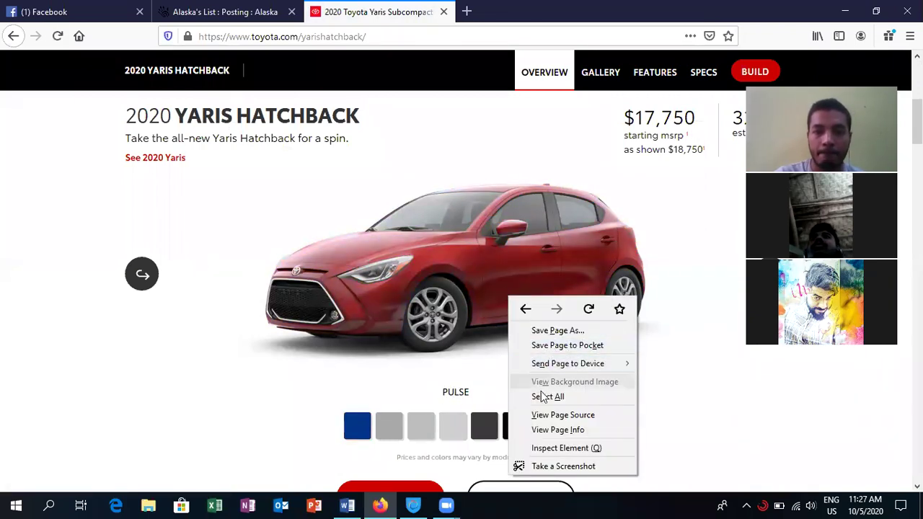
click(591, 330)
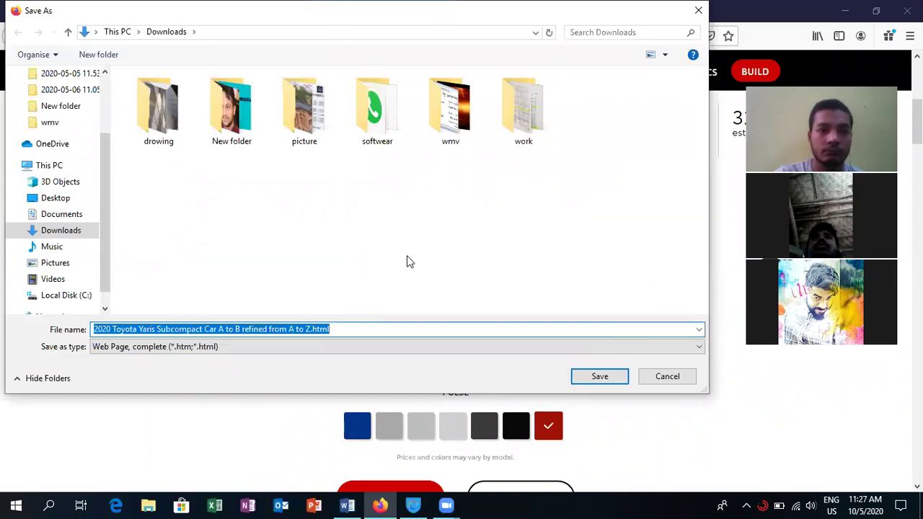
click(586, 378)
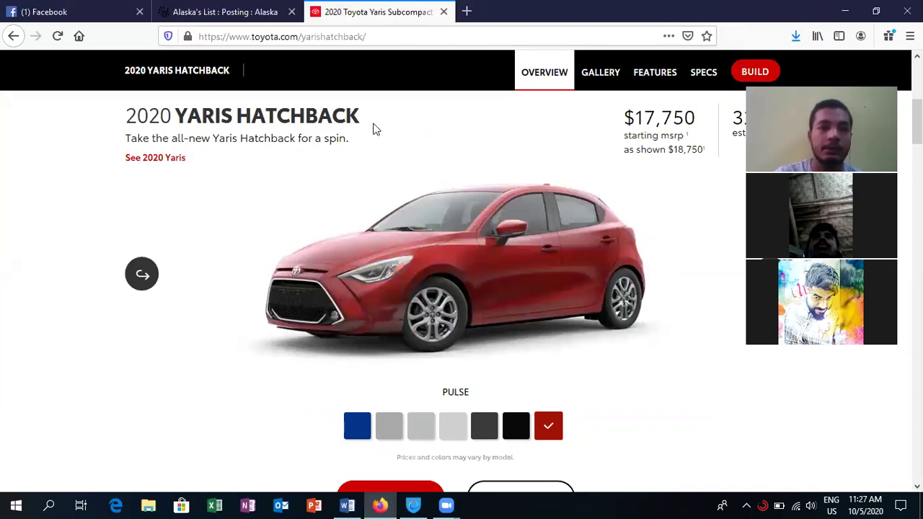
- Copy the Toyota Yaris page's web address from the address bar
click(369, 33)
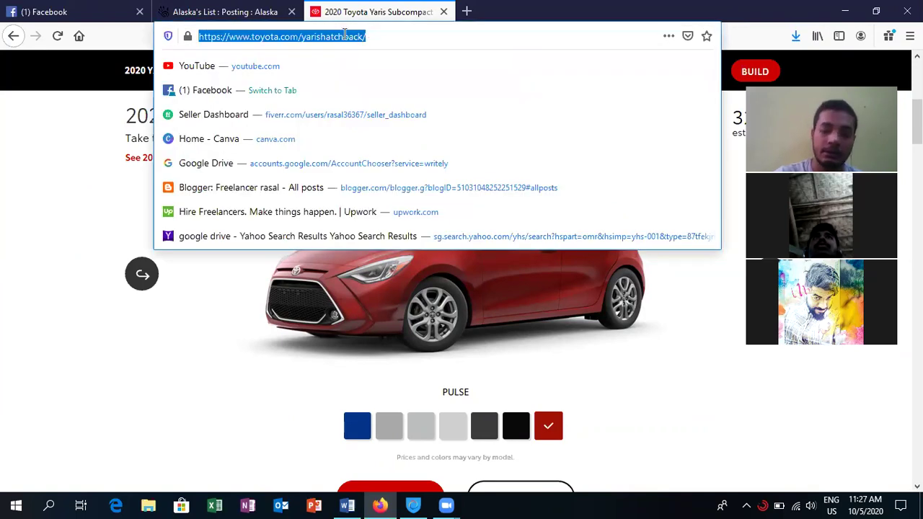
right_click(345, 33)
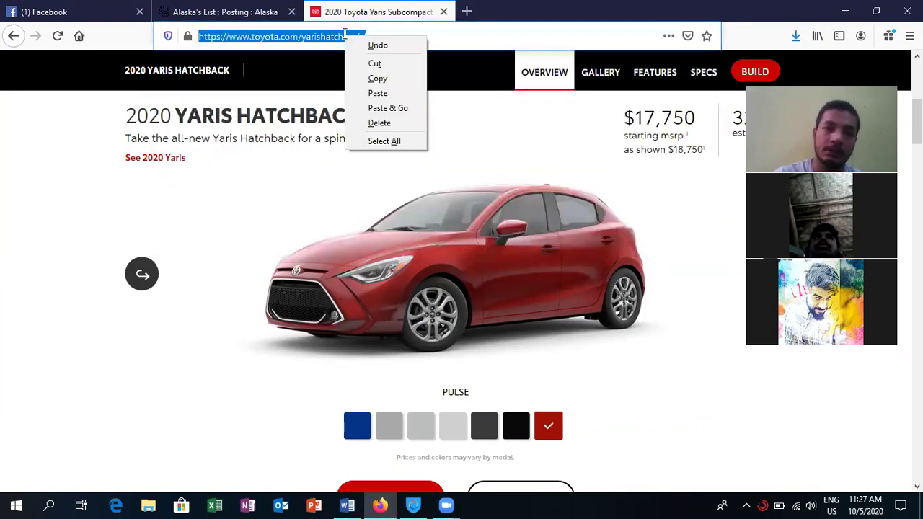
click(380, 79)
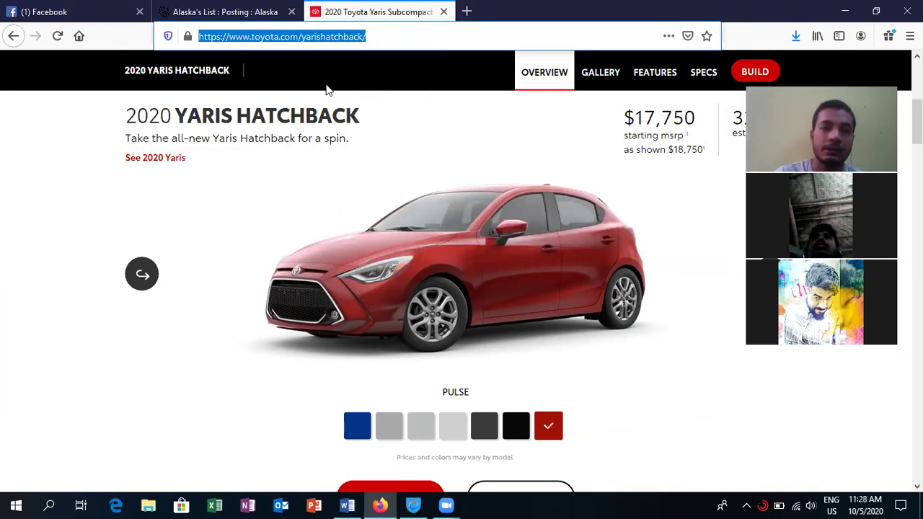
- Paste the Toyota address into the ad's Link field and insert it
click(246, 27)
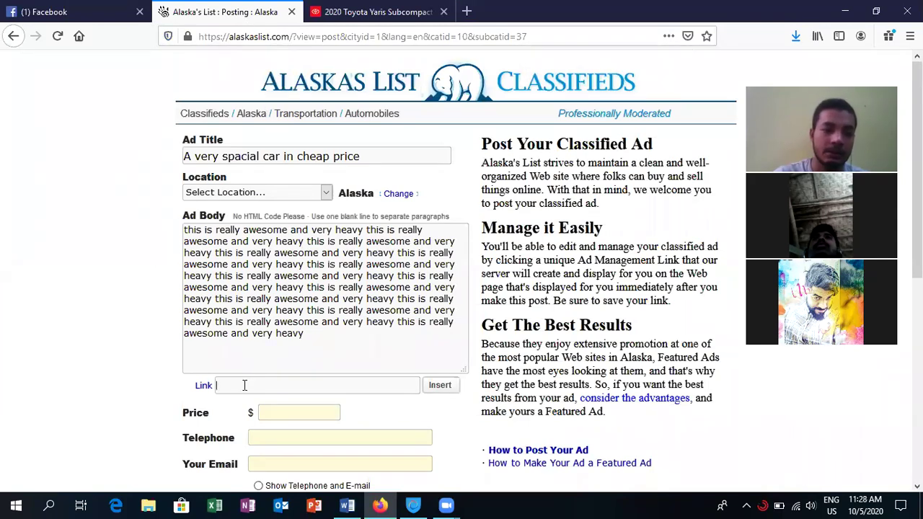
right_click(244, 387)
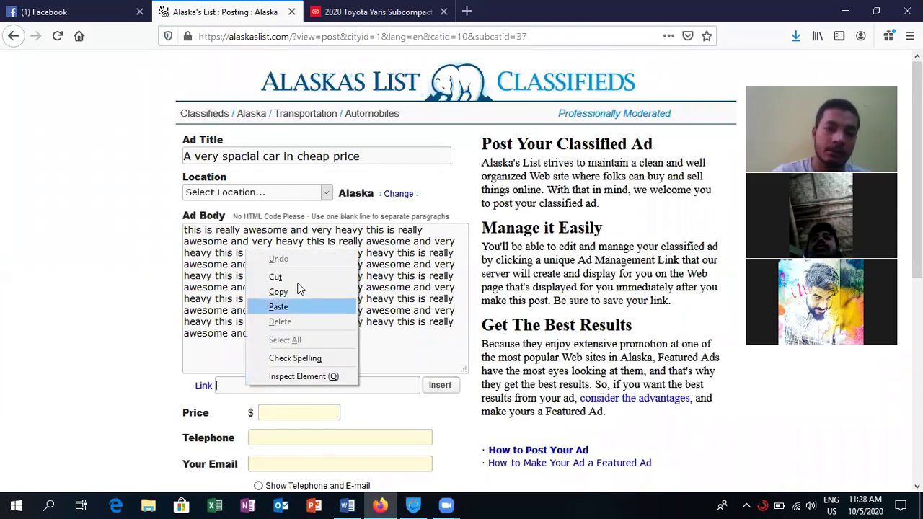
click(297, 308)
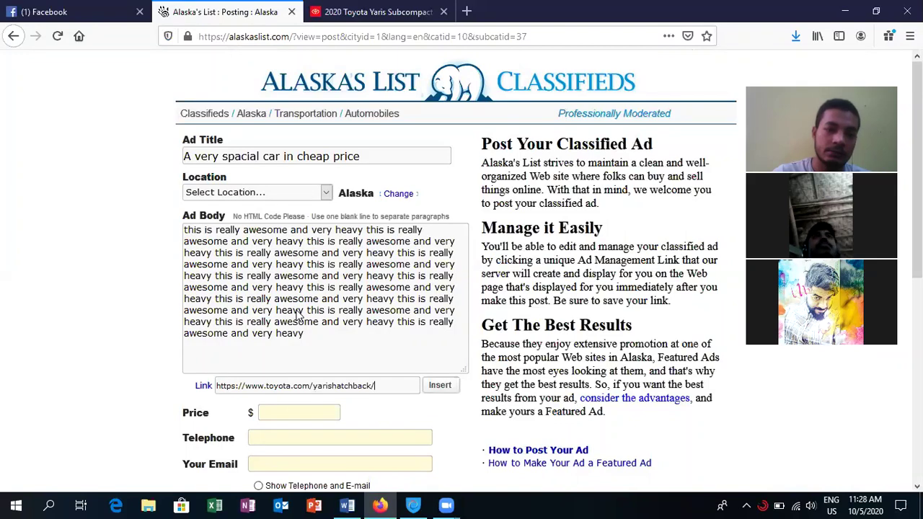
click(444, 394)
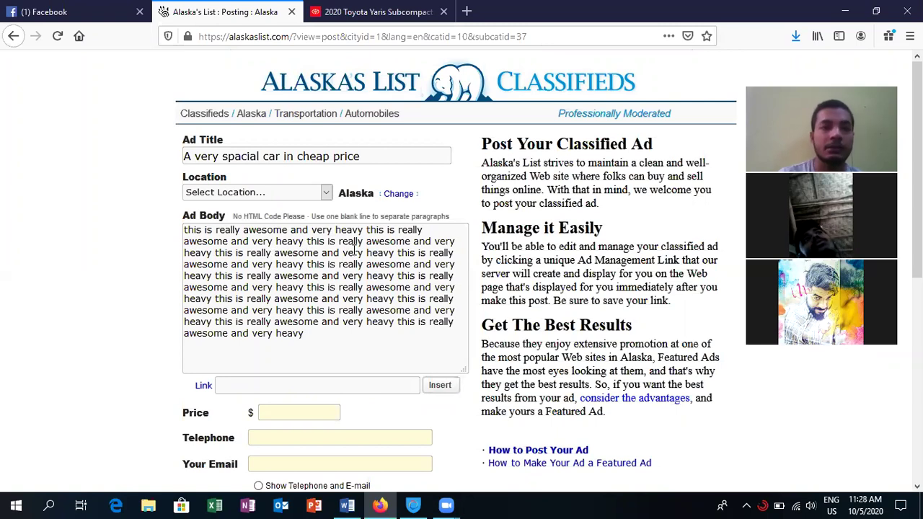
click(339, 14)
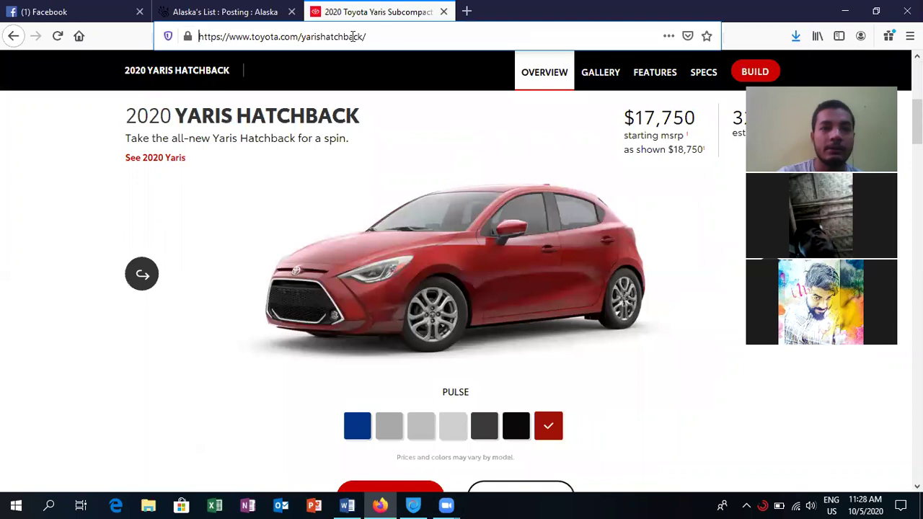
key(ctrl+shift+Tab)
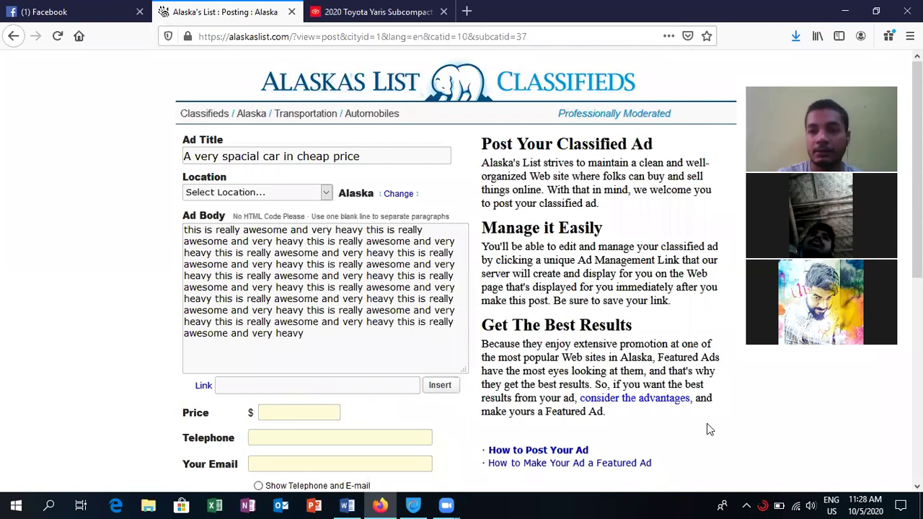
- Enter 6455555 as the ad's price and fill in the contact telephone number
scroll(475, 271, down, 5)
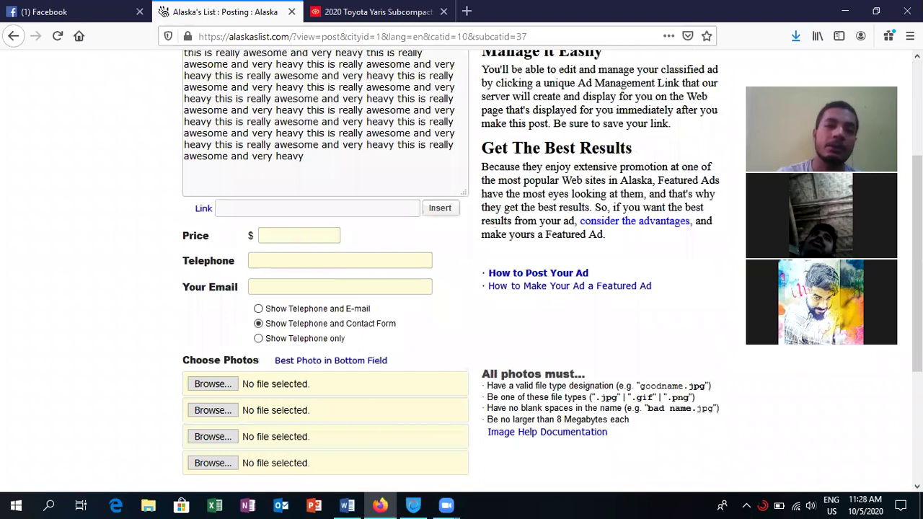
click(286, 234)
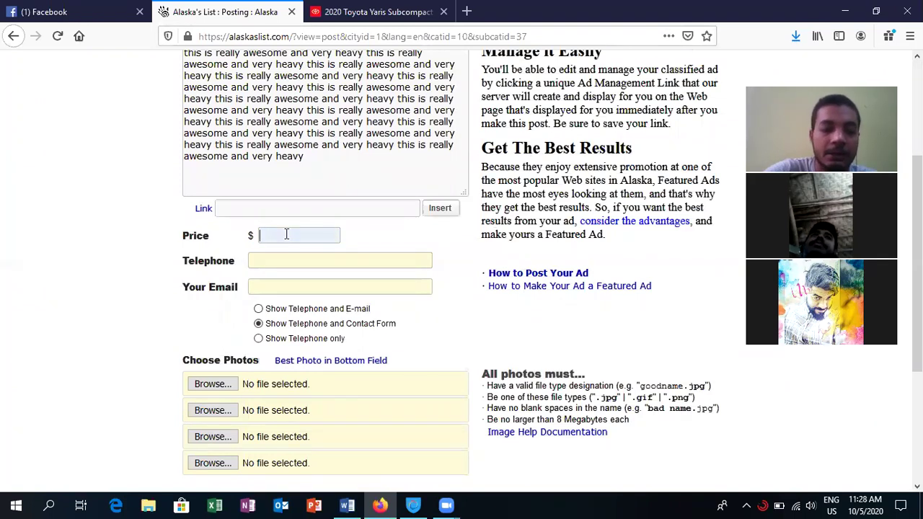
text(6455555)
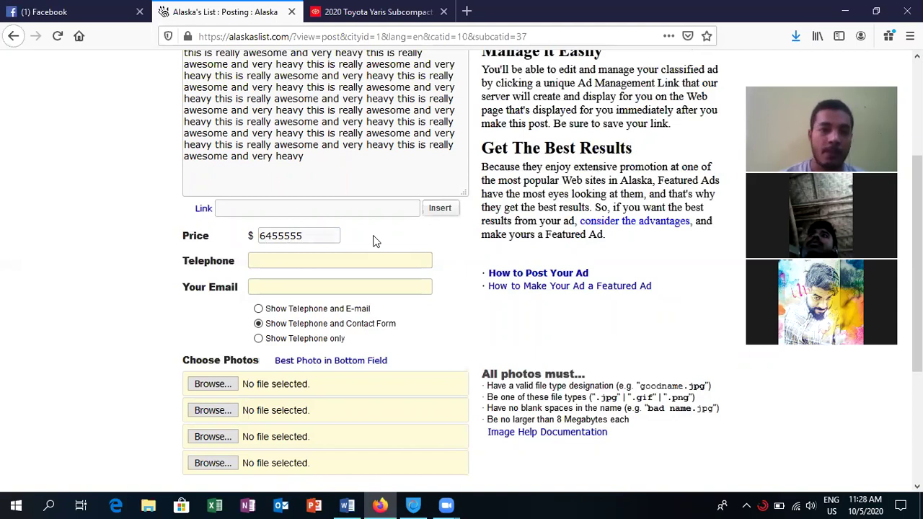
click(321, 260)
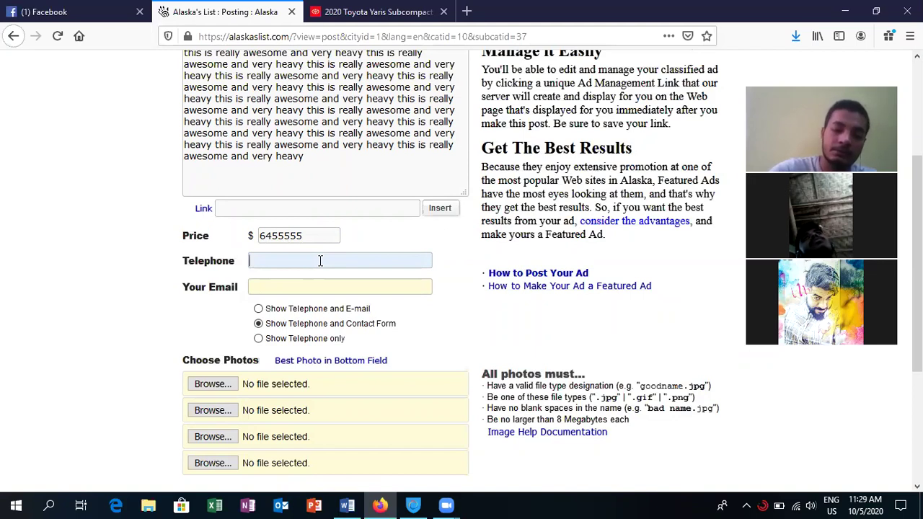
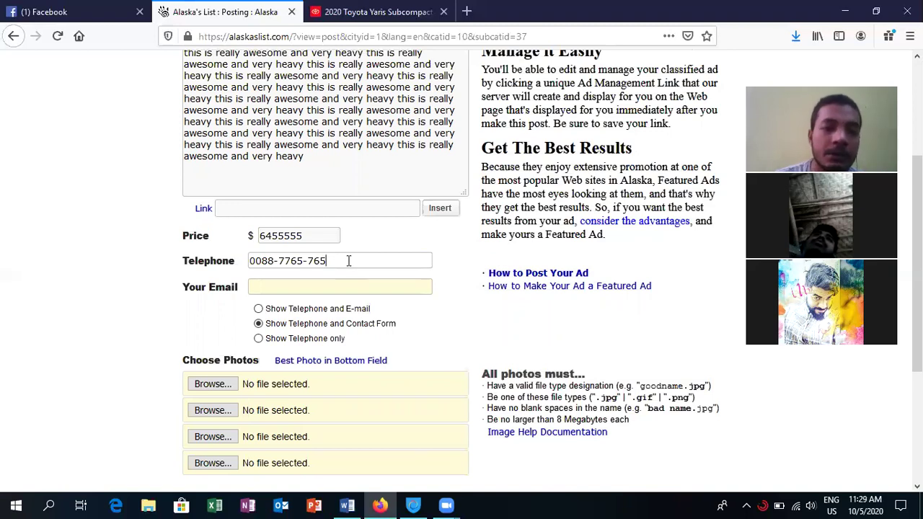
click(309, 280)
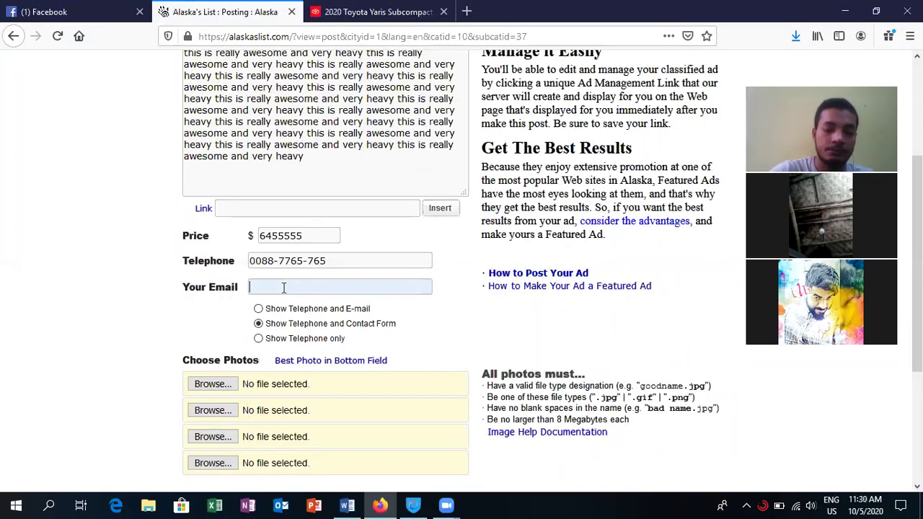
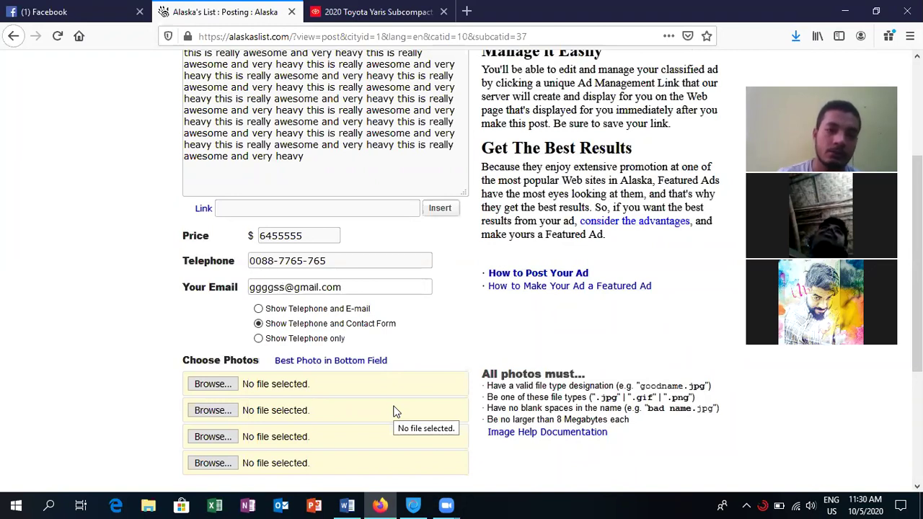
- Enter the contact e-mail address and keep the Show Telephone and Contact Form option
click(258, 309)
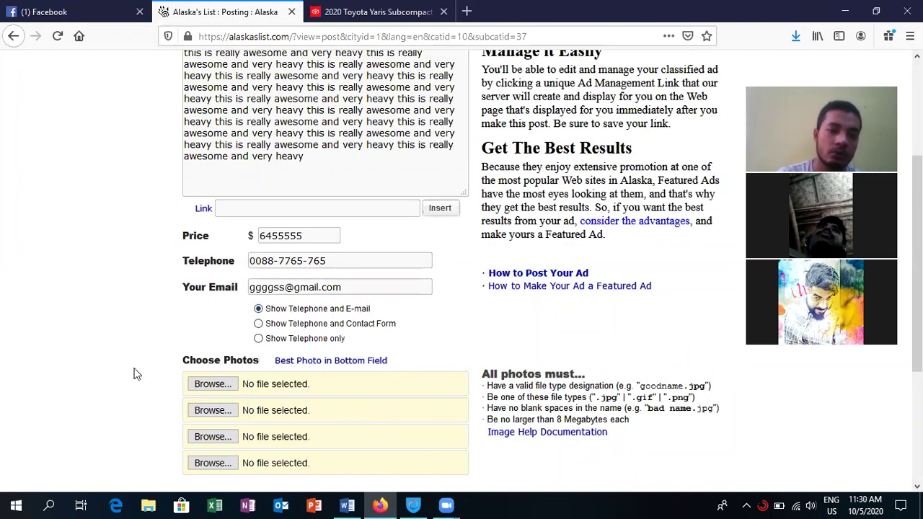
click(259, 324)
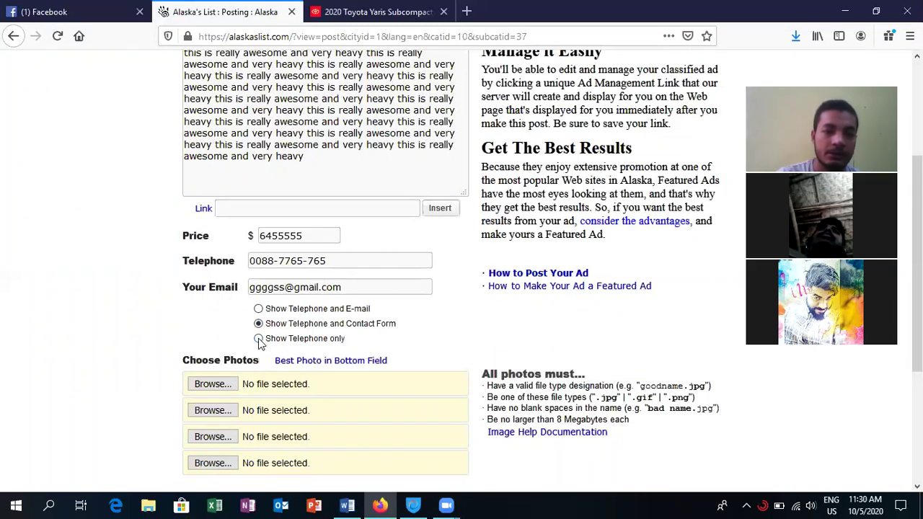
click(258, 308)
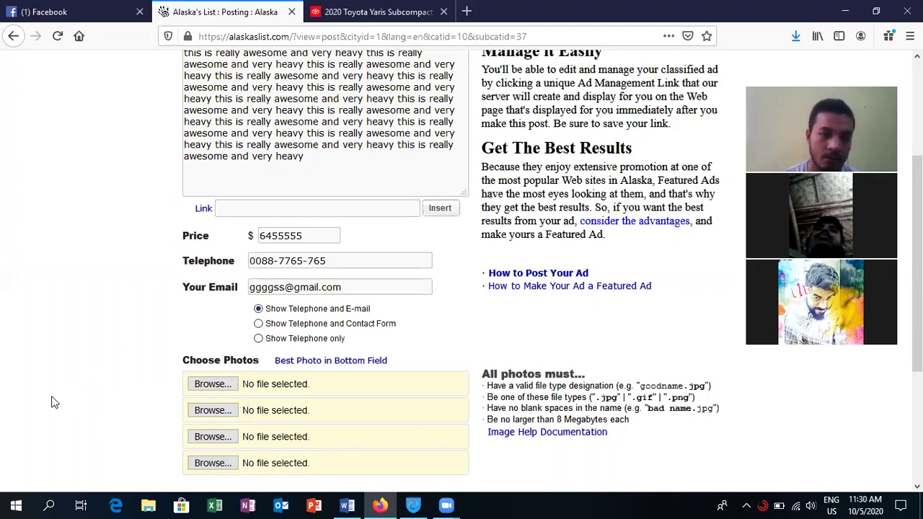
key(Down)
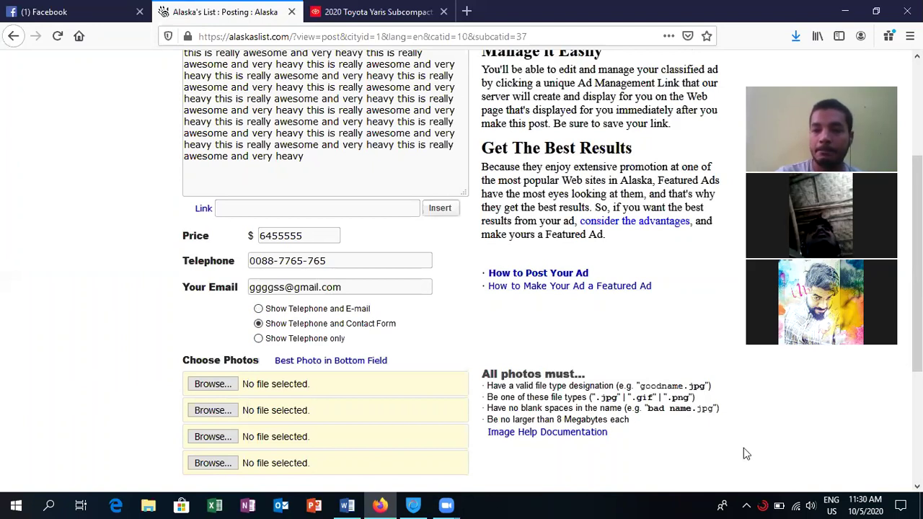
- Upload th.jfif from the Downloads folder as the car ad's first photo
scroll(727, 444, down, 3)
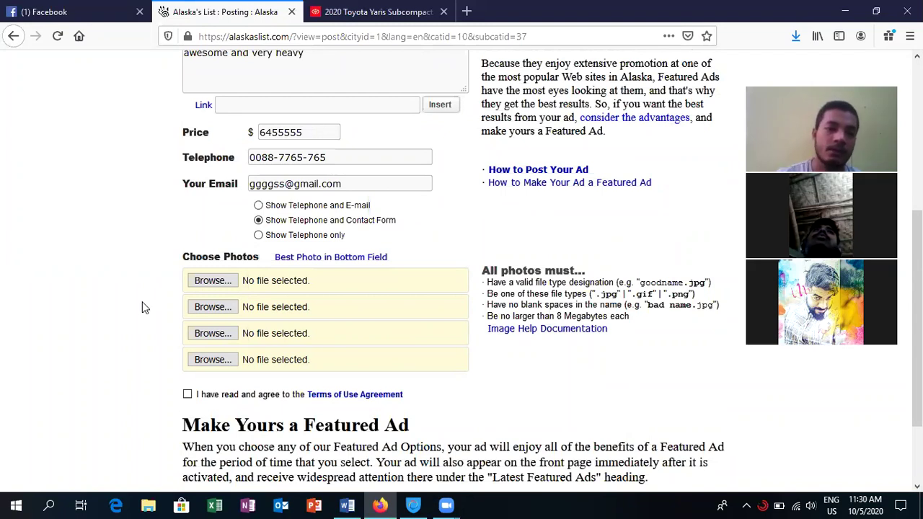
click(213, 281)
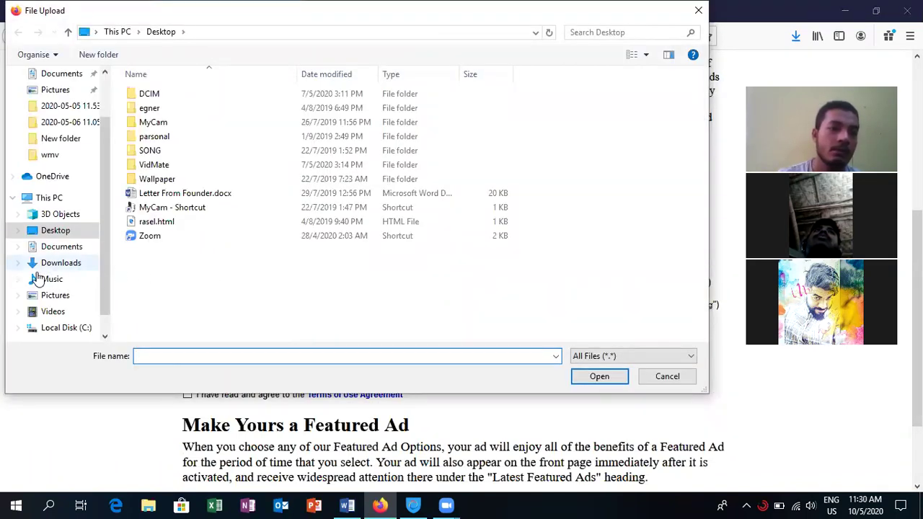
click(61, 265)
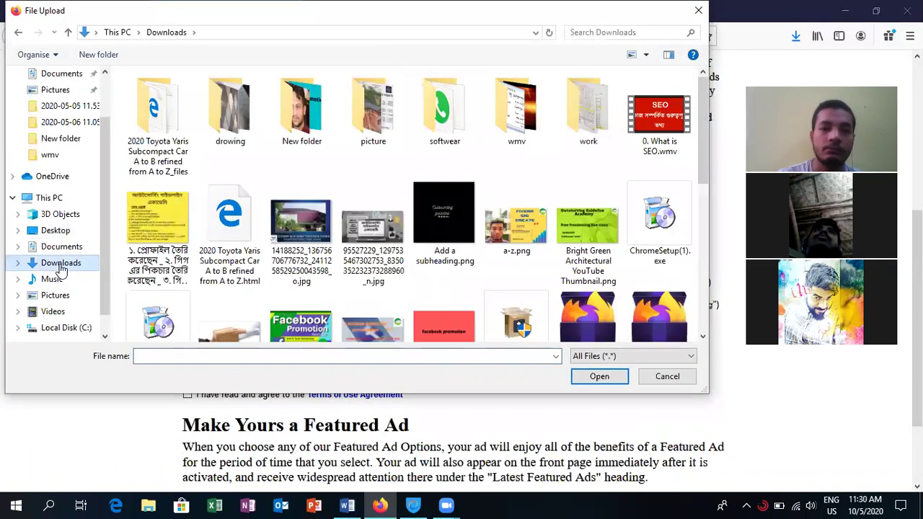
click(705, 338)
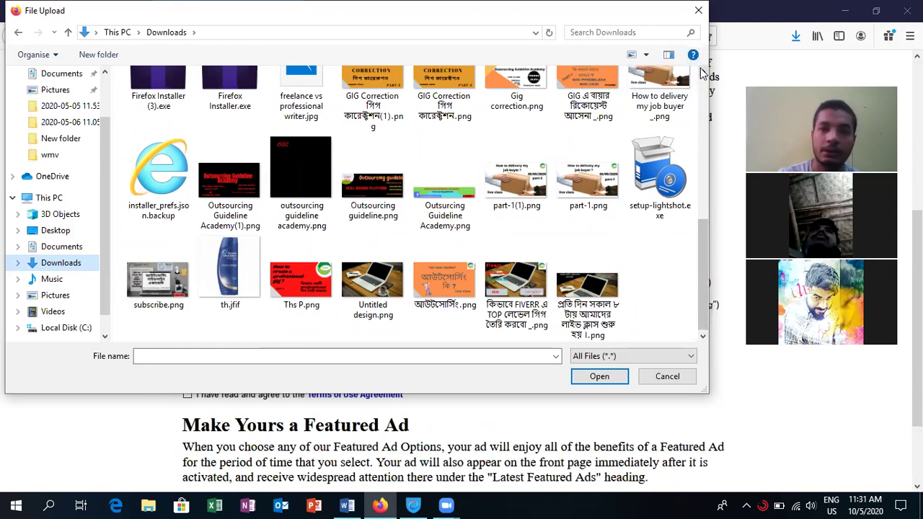
scroll(703, 72, up, 3)
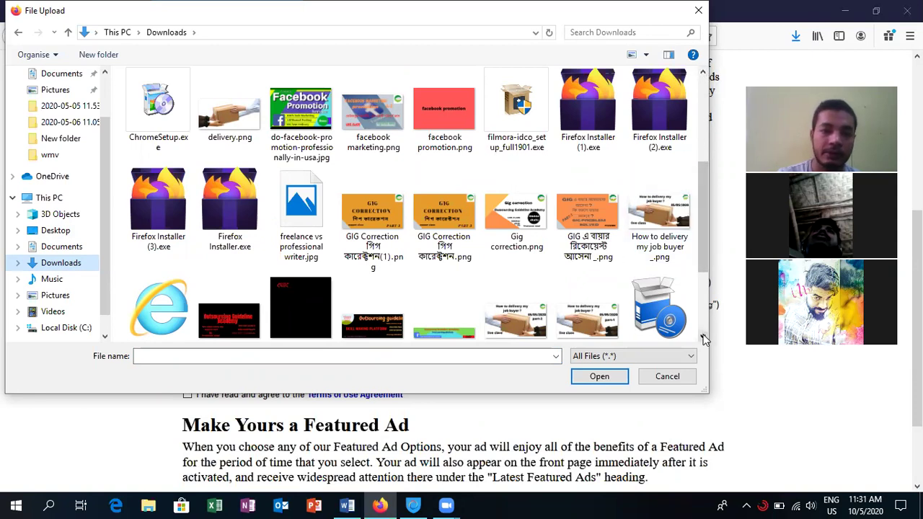
scroll(704, 339, down, 2)
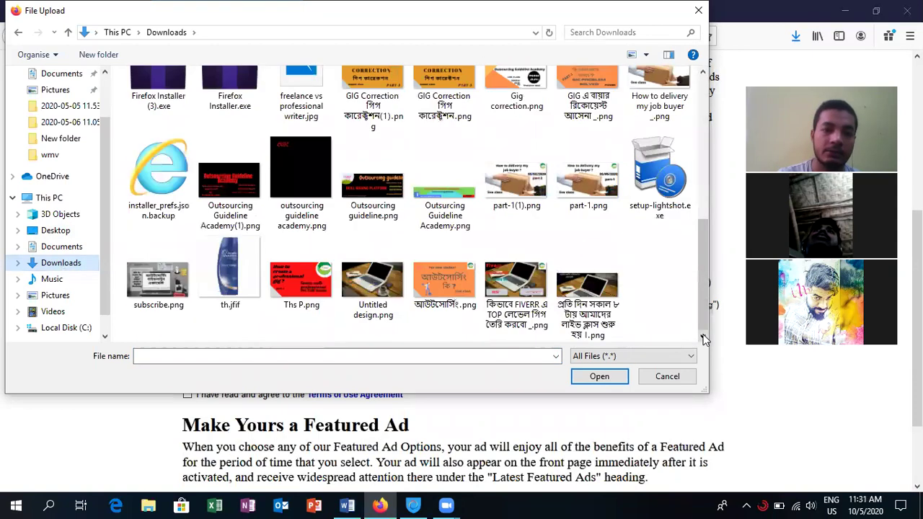
double_click(246, 283)
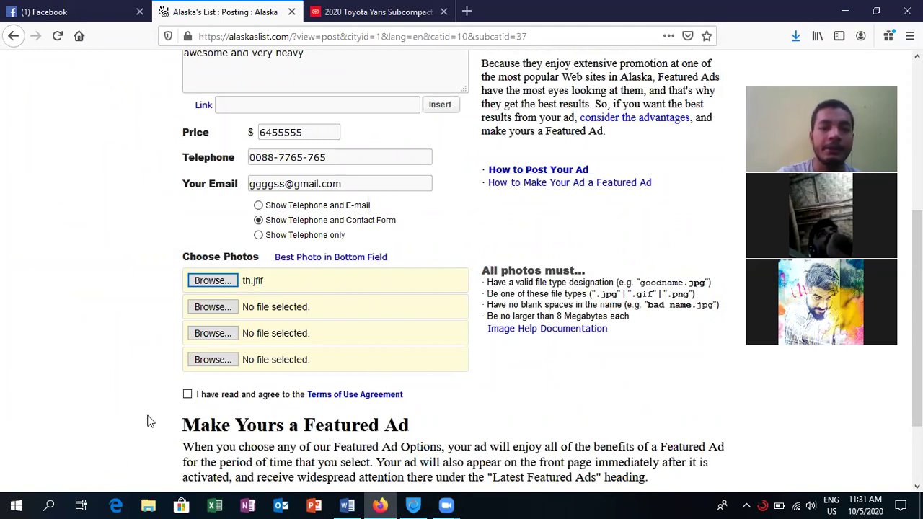
- Tick the Terms of Use Agreement checkbox and review the completed ad form
click(189, 396)
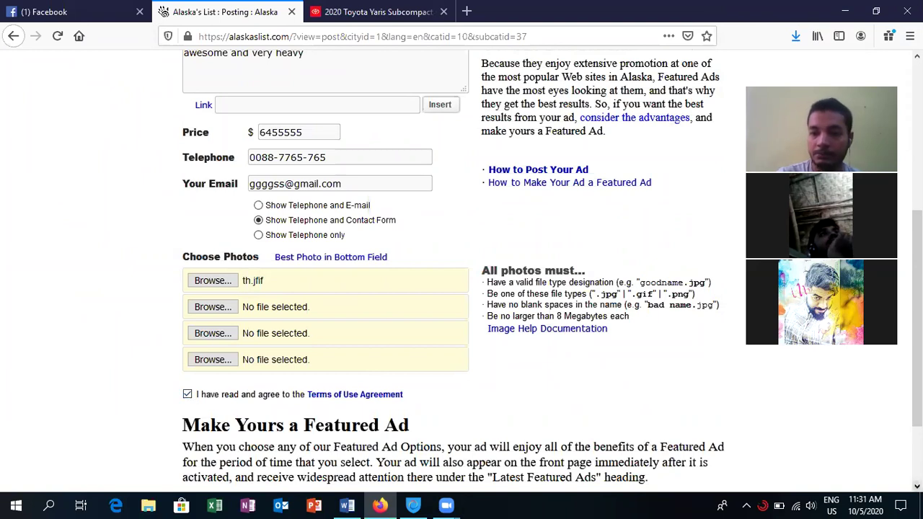
scroll(462, 269, down, 3)
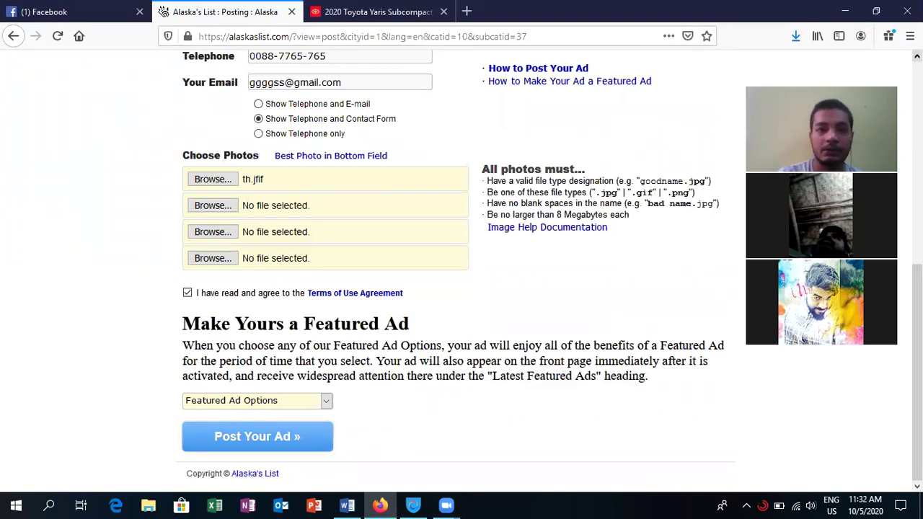
scroll(462, 267, up, 5)
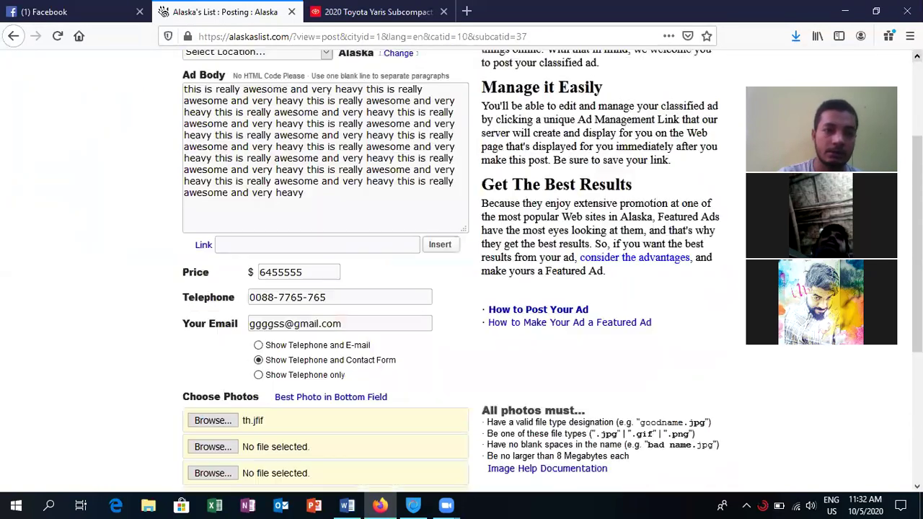
scroll(461, 267, up, 3)
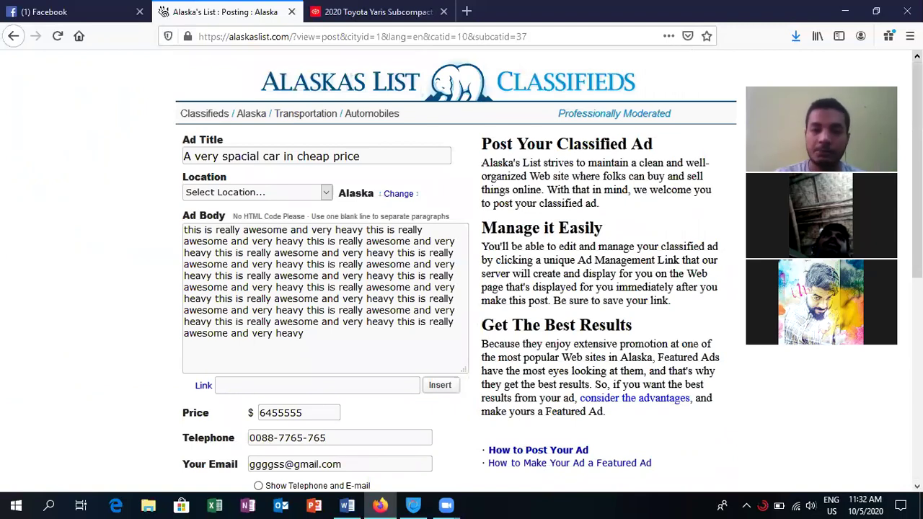
- Capture the filled ad form with Lightshot, upload it to prnt.sc and copy the share link
click(746, 505)
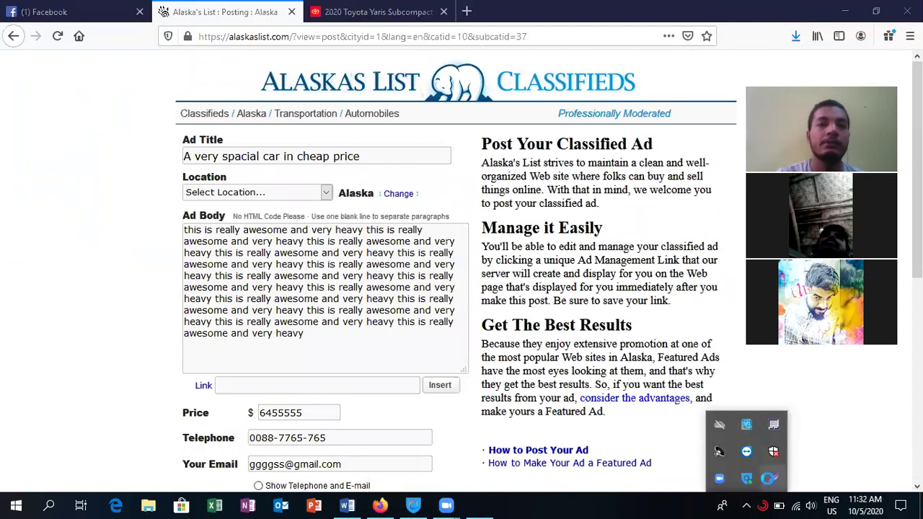
click(769, 479)
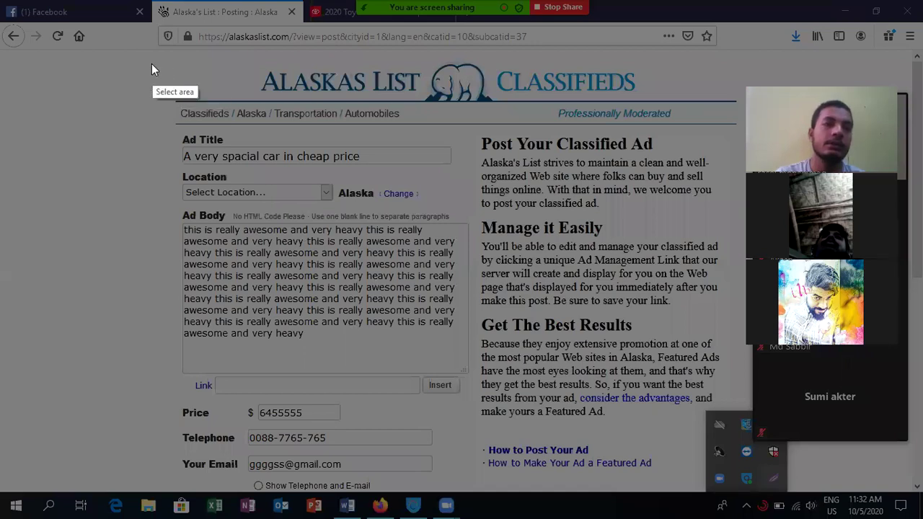
mouse_move(150, 58)
mouse_down()
mouse_move(235, 93)
mouse_move(446, 222)
mouse_move(856, 312)
mouse_move(851, 437)
mouse_move(808, 506)
mouse_up()
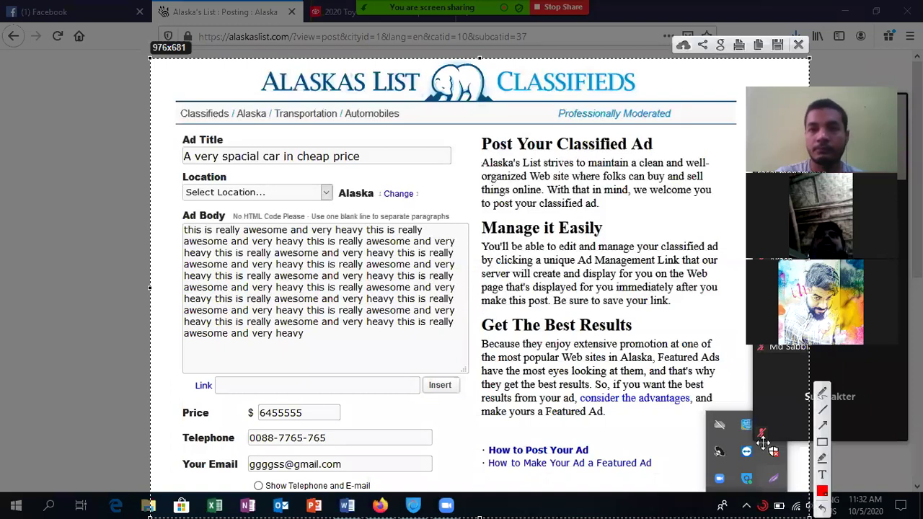
click(682, 45)
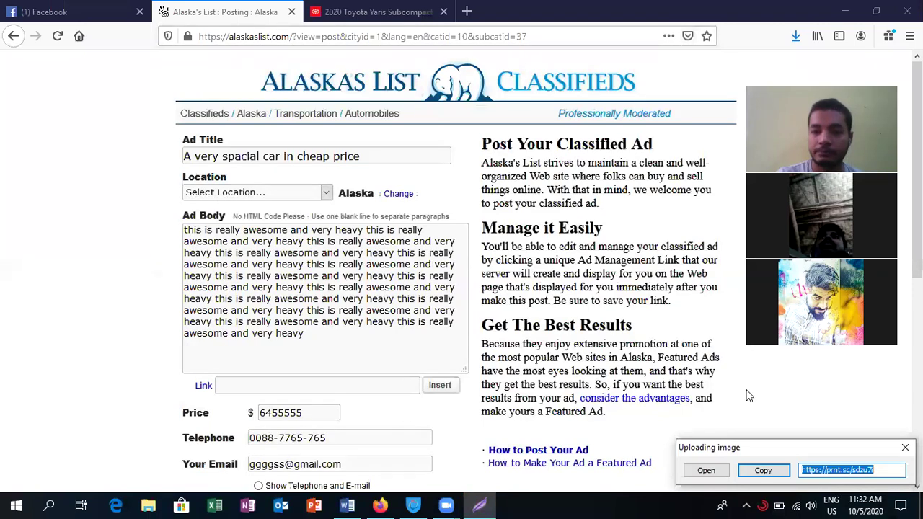
click(753, 471)
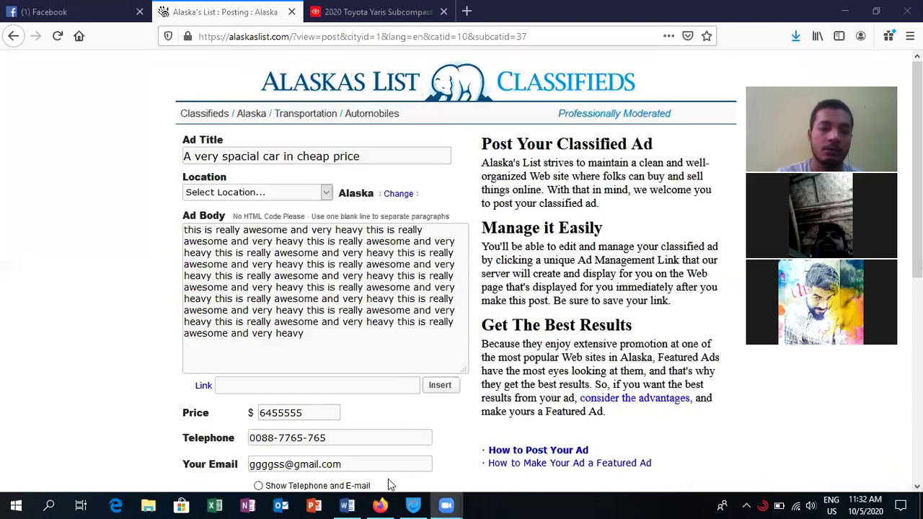
click(346, 504)
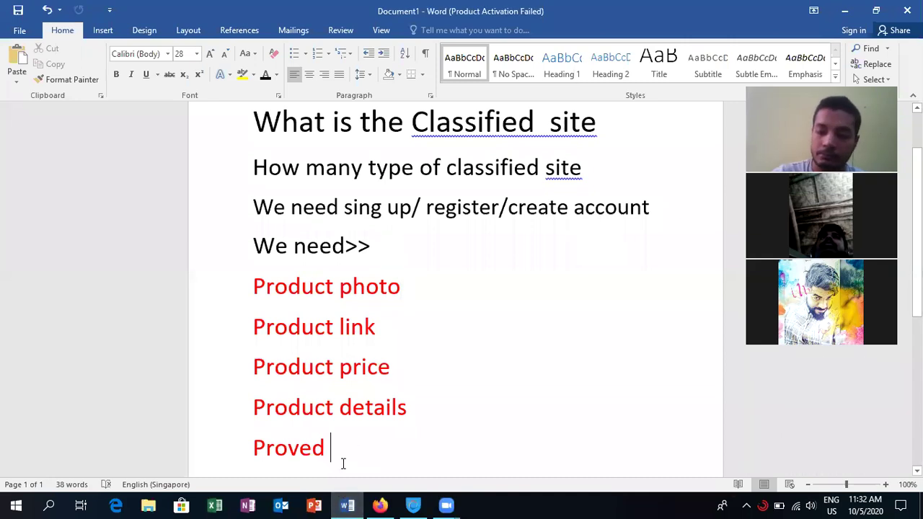
key(Return)
key(Return)
key(ctrl+v)
text(live link)
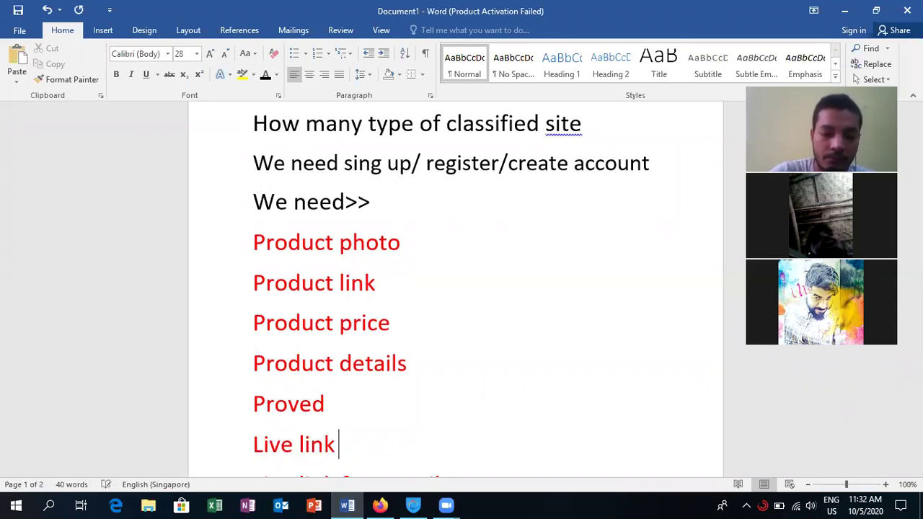
key(ctrl+v)
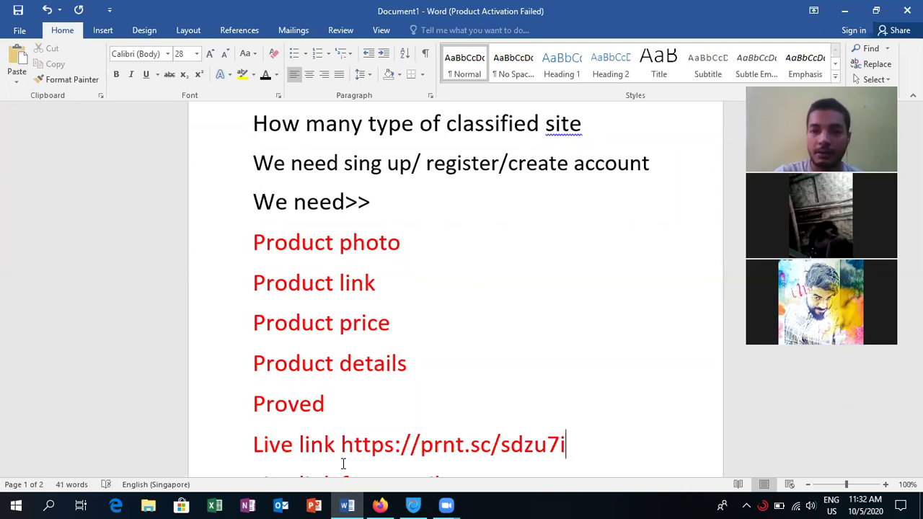
click(347, 505)
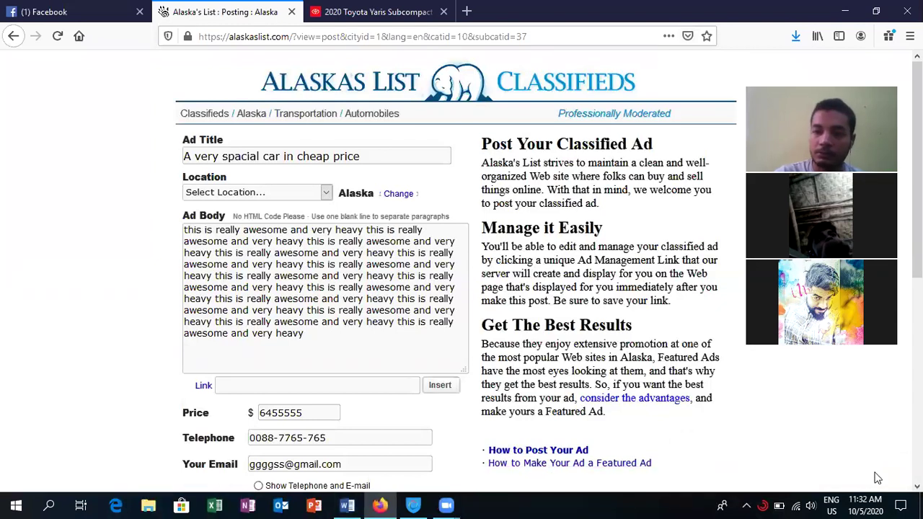
- Submit the car ad and dismiss the alert about the missing location
scroll(916, 485, down, 5)
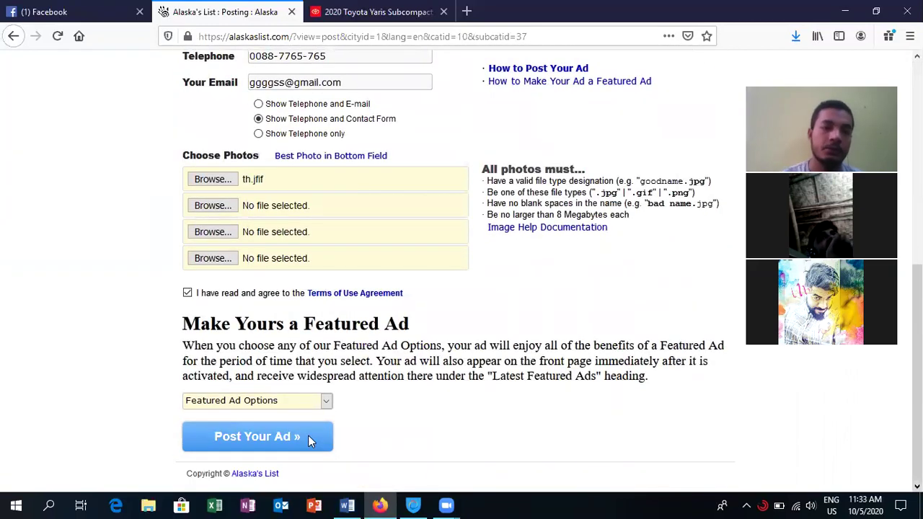
click(278, 436)
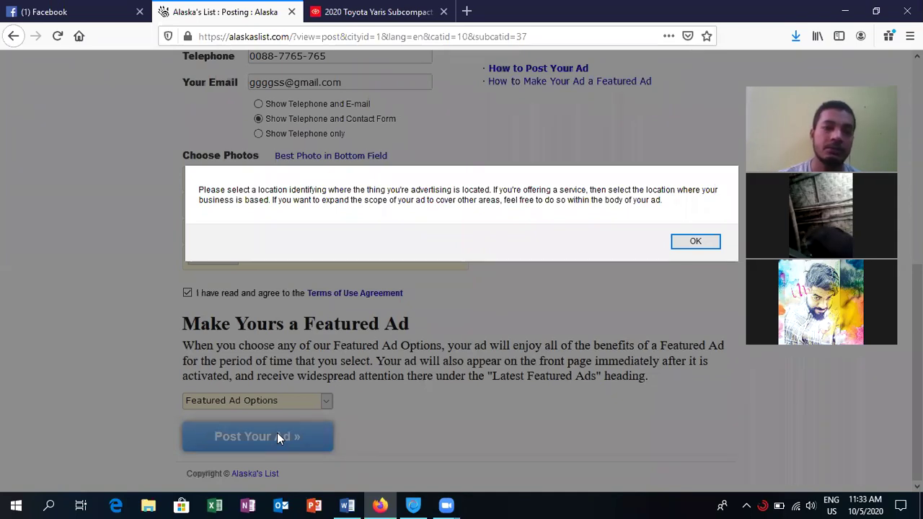
click(696, 242)
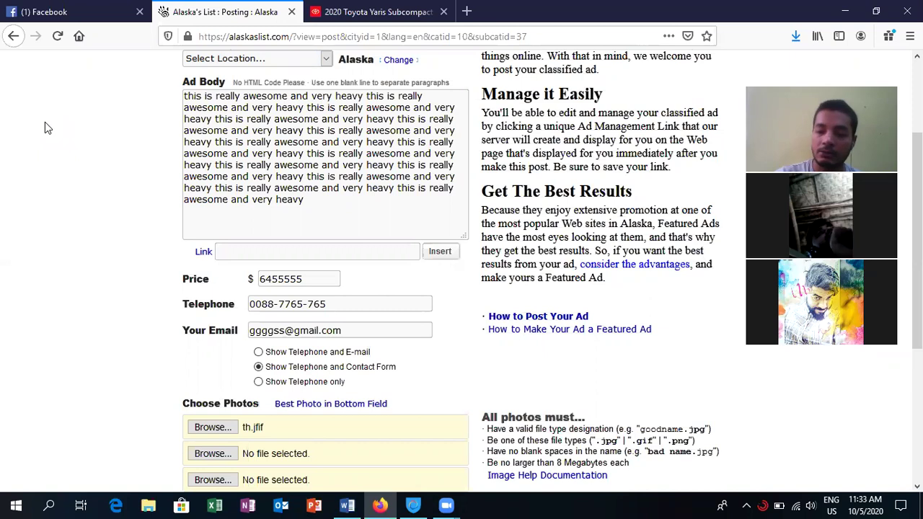
- Choose Adak from the Location dropdown
scroll(45, 122, up, 1)
scroll(98, 150, up, 3)
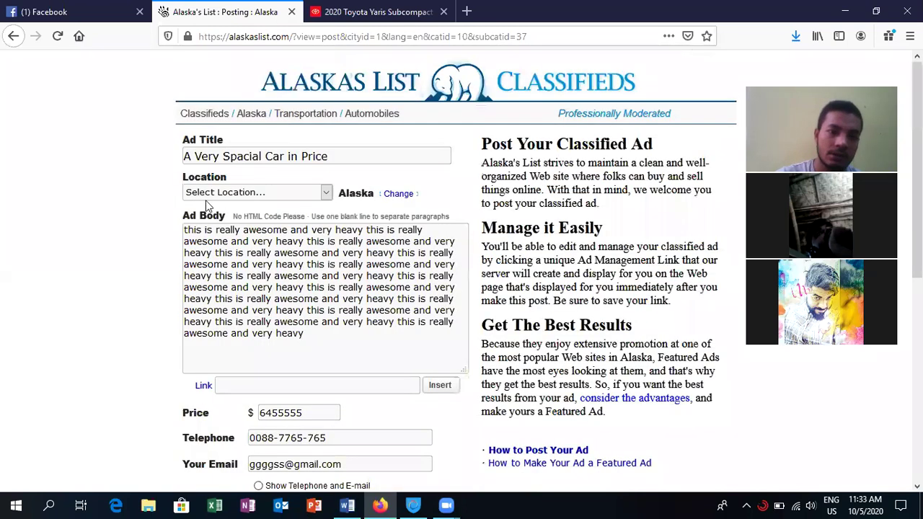
click(325, 193)
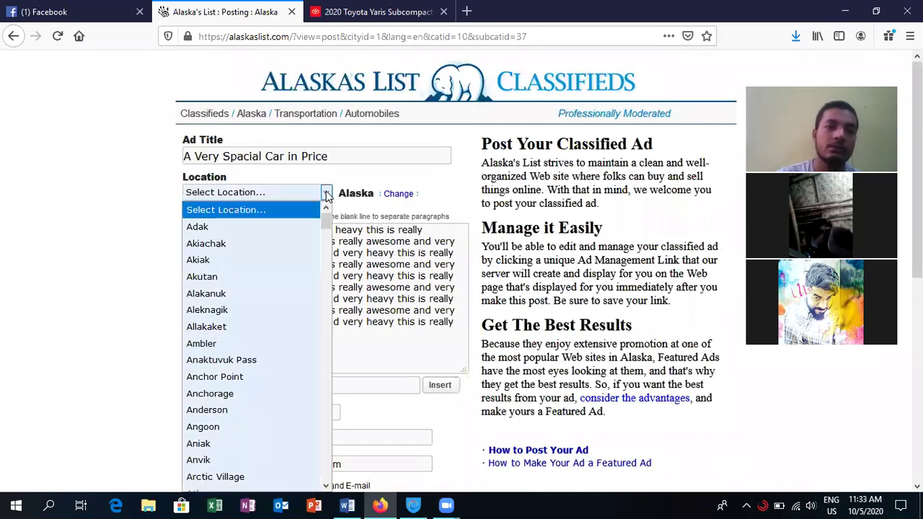
click(224, 231)
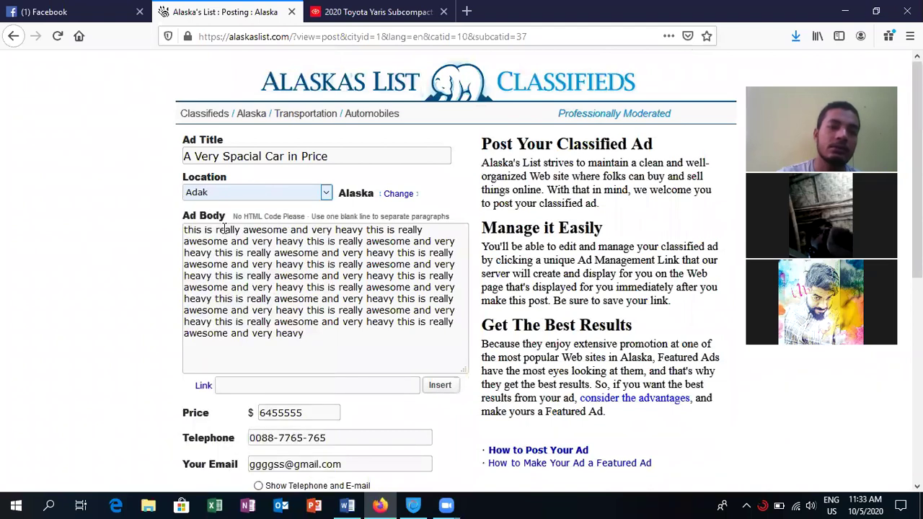
click(326, 193)
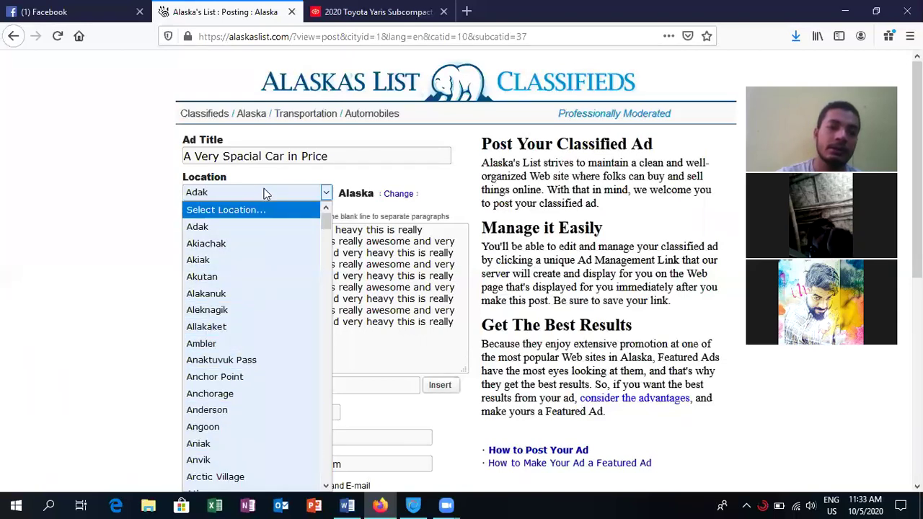
click(138, 231)
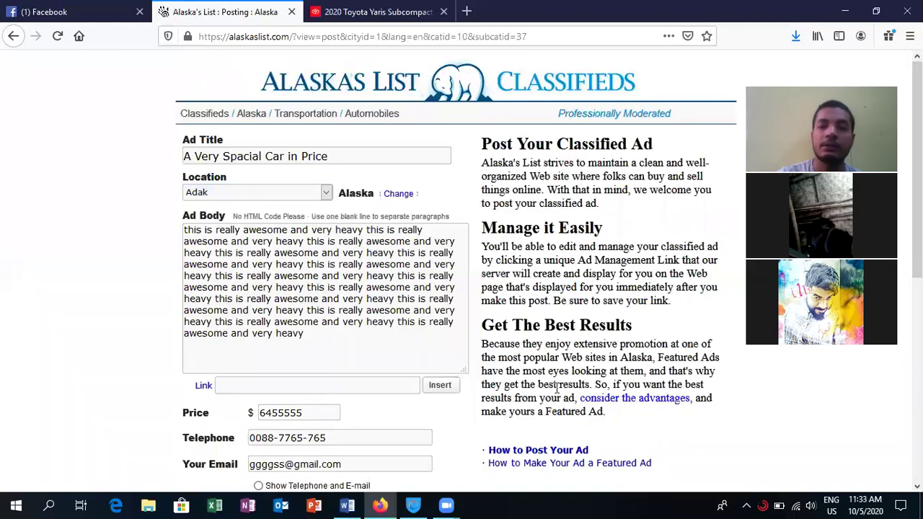
scroll(914, 484, down, 3)
scroll(462, 269, down, 4)
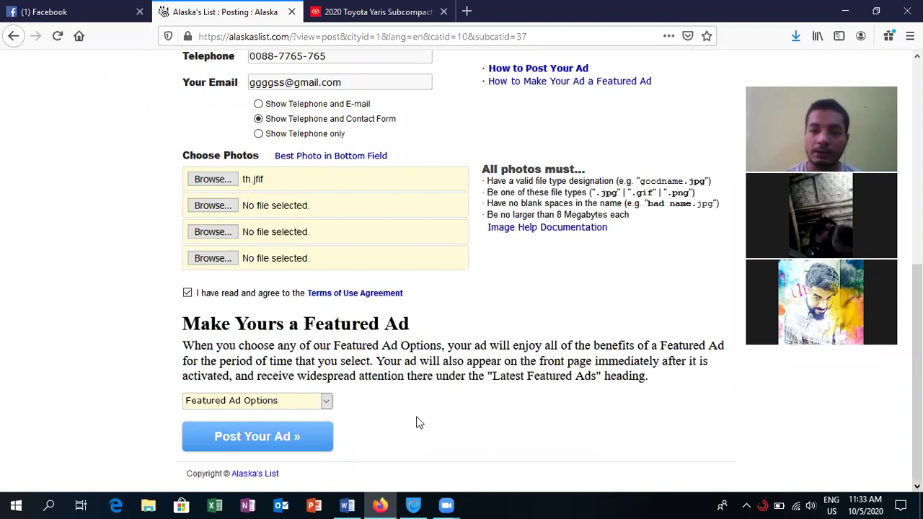
- Submit the ad twice, dismissing the alert that postings over $9,999 need a Featured Ad
click(283, 431)
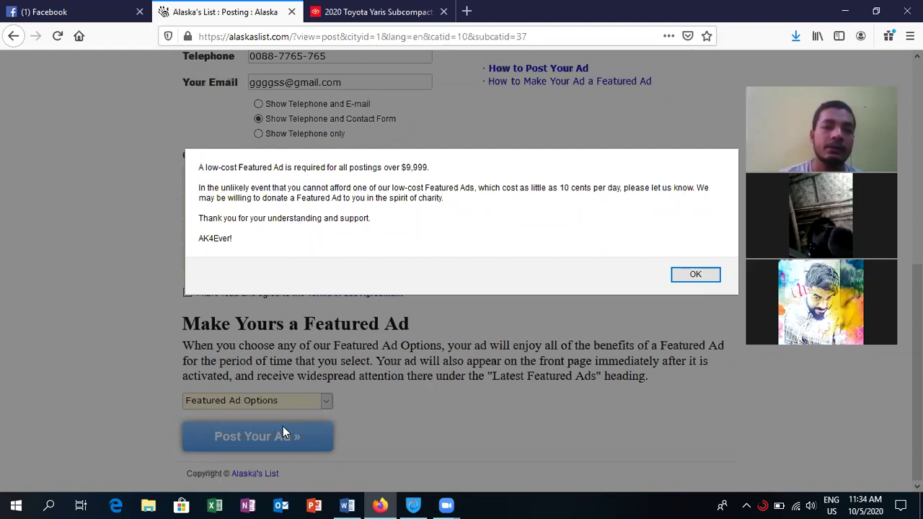
click(694, 275)
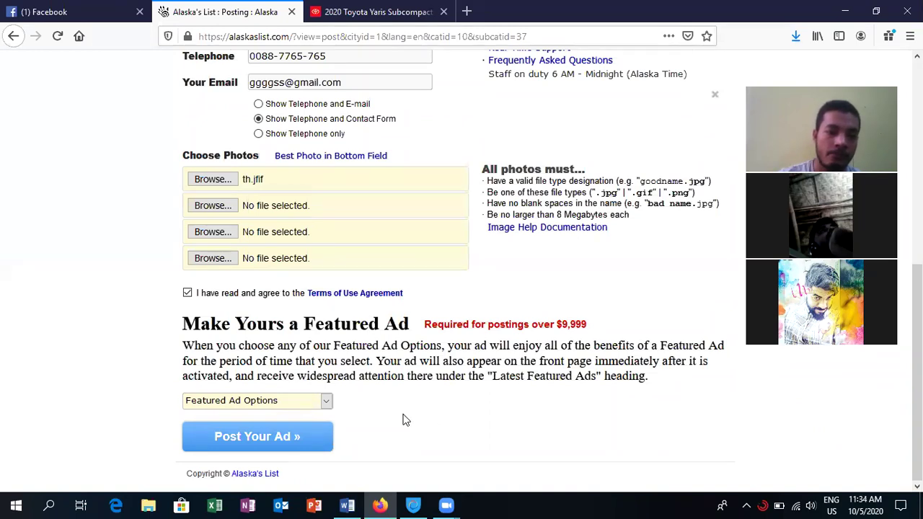
click(296, 437)
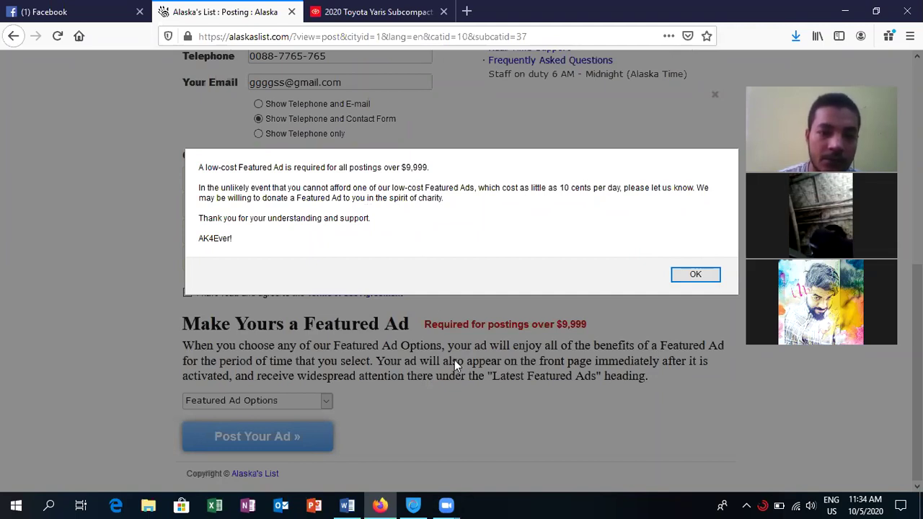
click(697, 275)
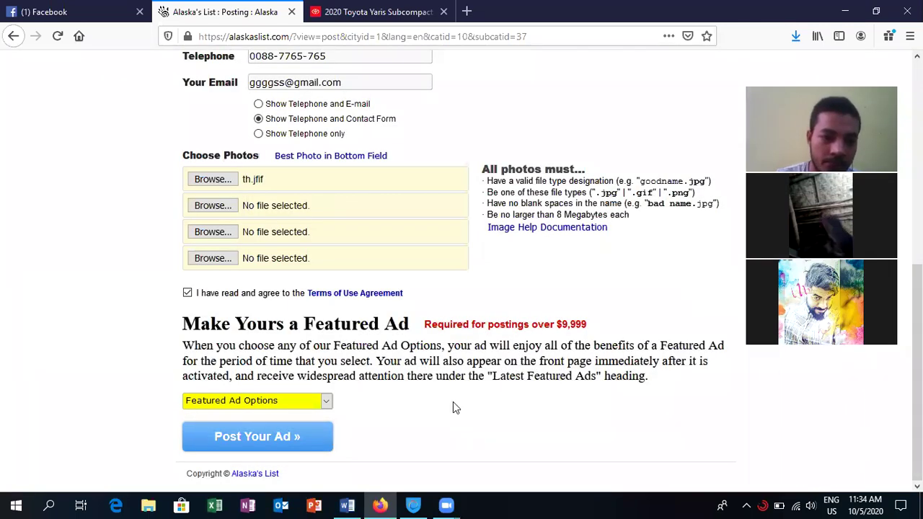
- Review the Featured Ad Options price plans repeatedly without selecting any plan
click(326, 402)
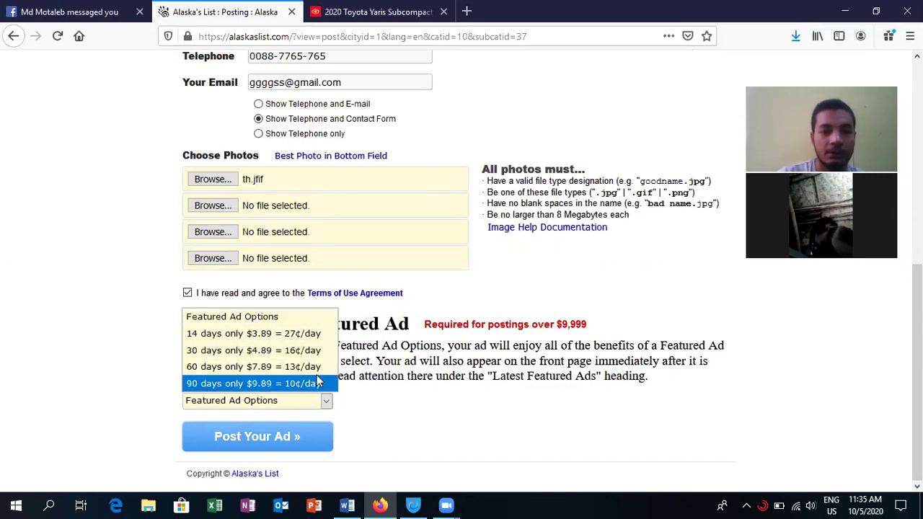
click(344, 415)
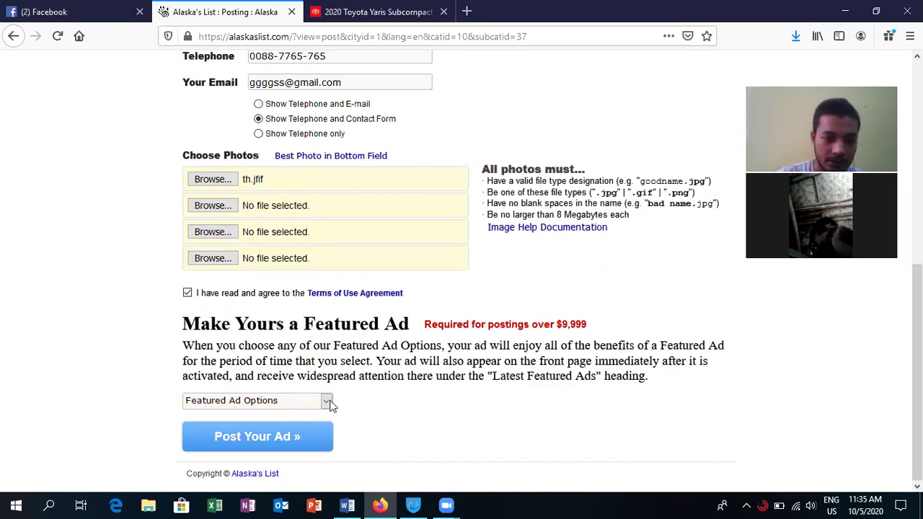
click(327, 403)
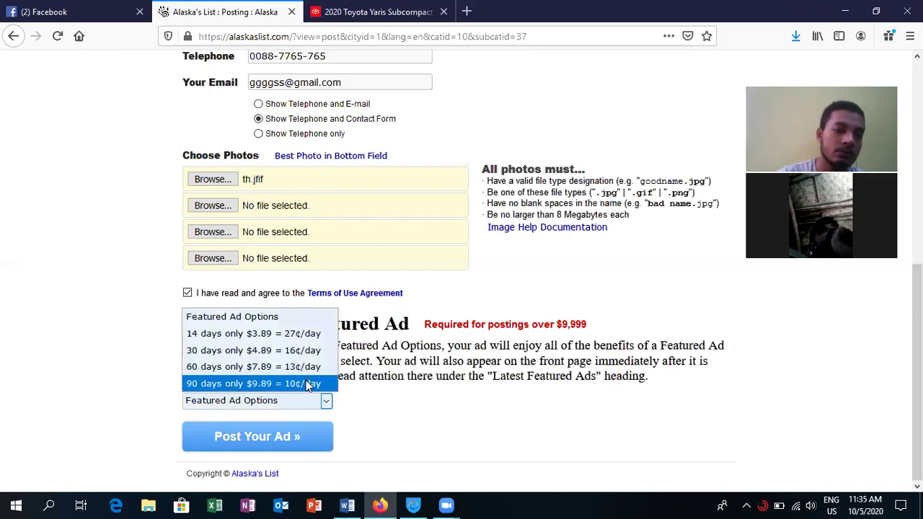
click(375, 441)
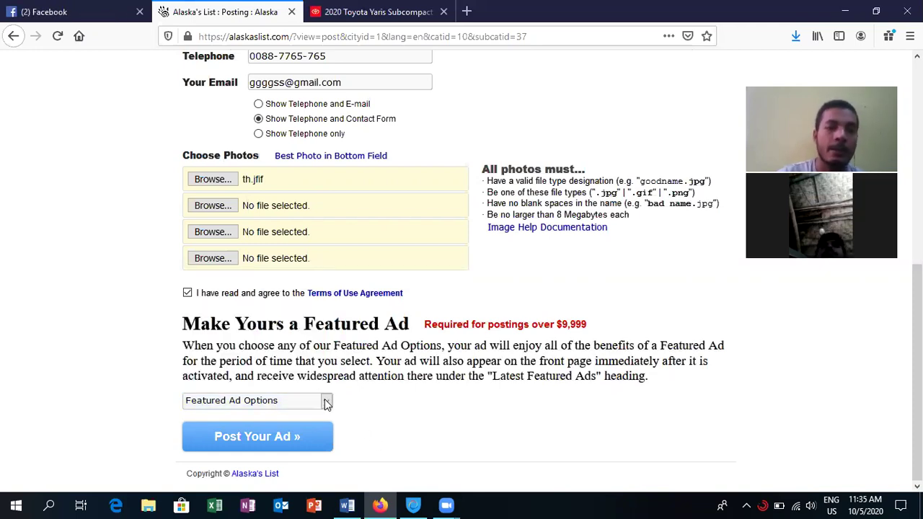
click(327, 404)
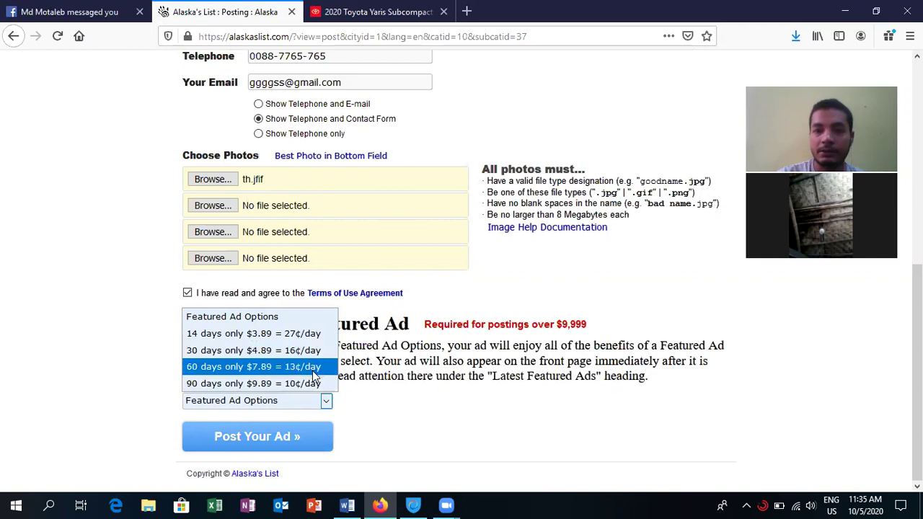
click(395, 437)
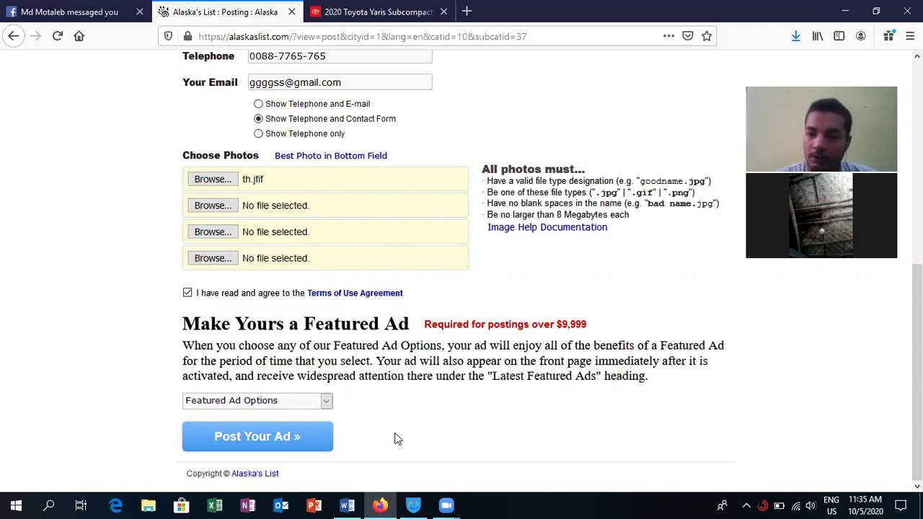
click(327, 402)
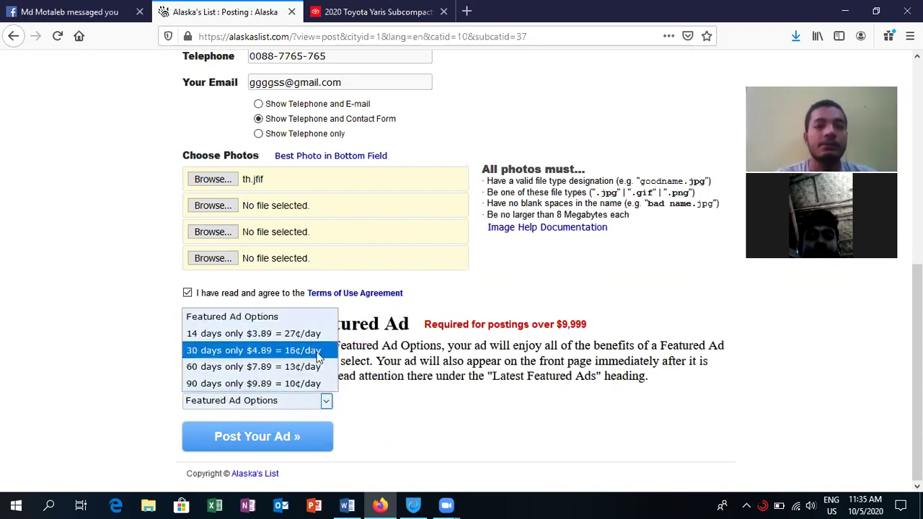
click(378, 423)
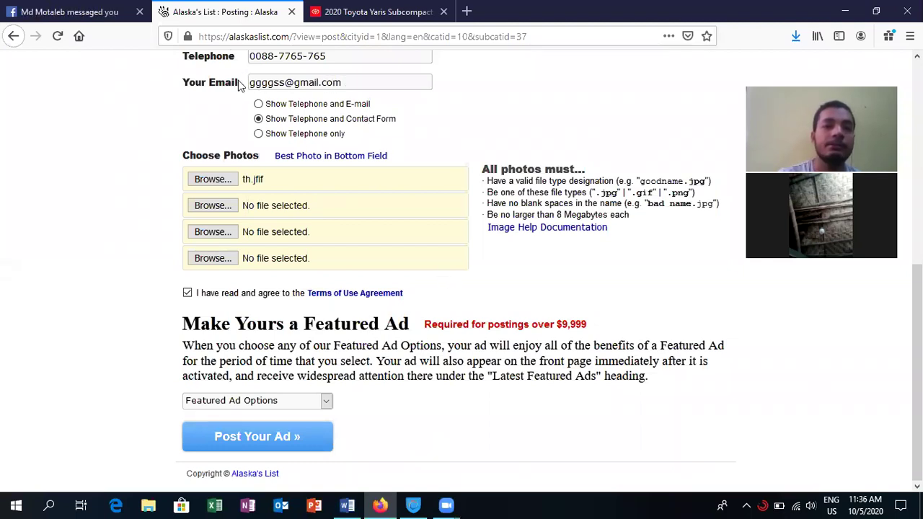
- Select and deselect the contact e-mail address, then bring the Word notes forward
drag(350, 83, 240, 84)
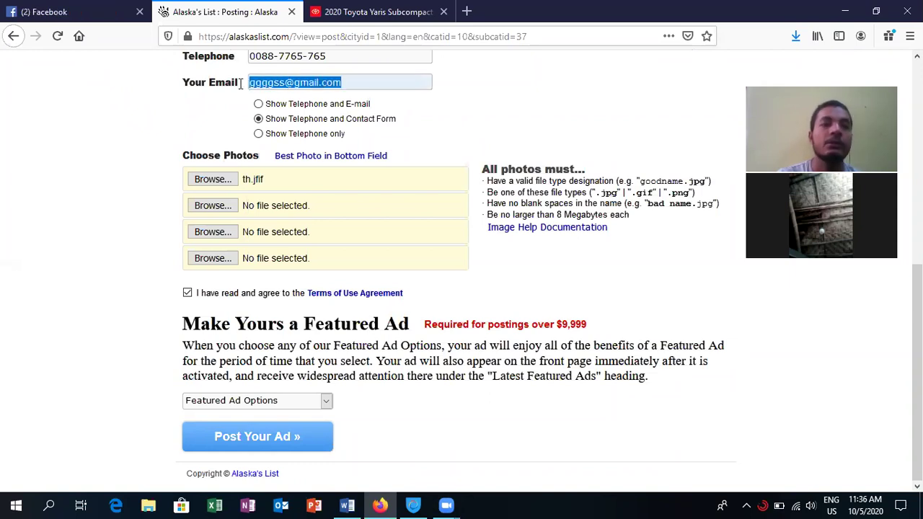
click(577, 103)
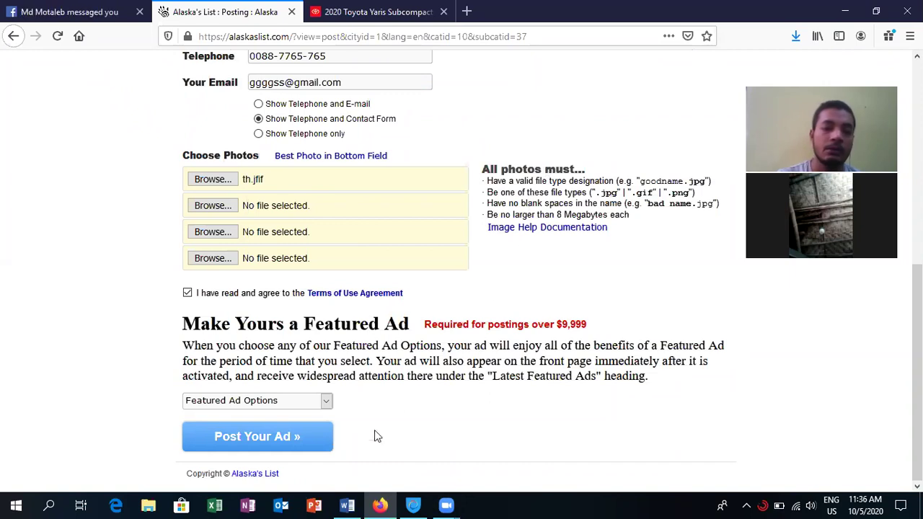
click(349, 505)
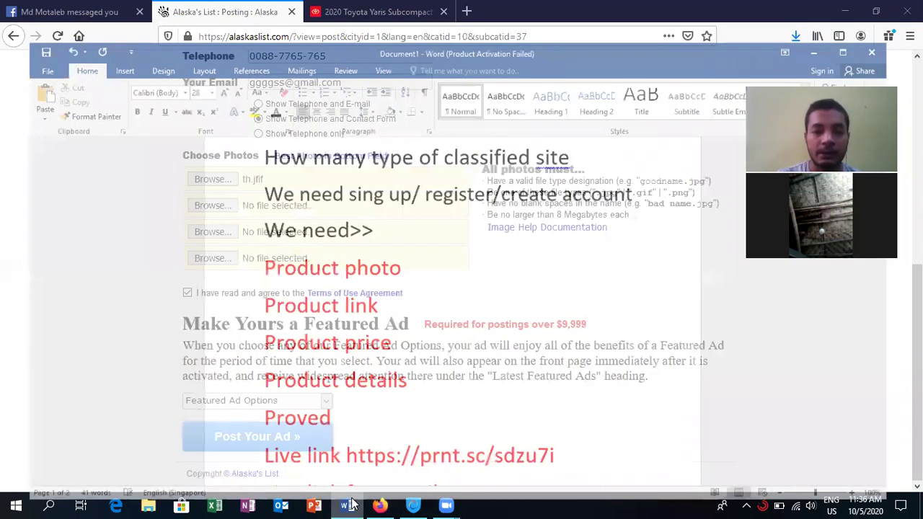
- Change the line to 'Live scshort link' and add a new 'Live link' line with the prnt.sc URL
key(Return)
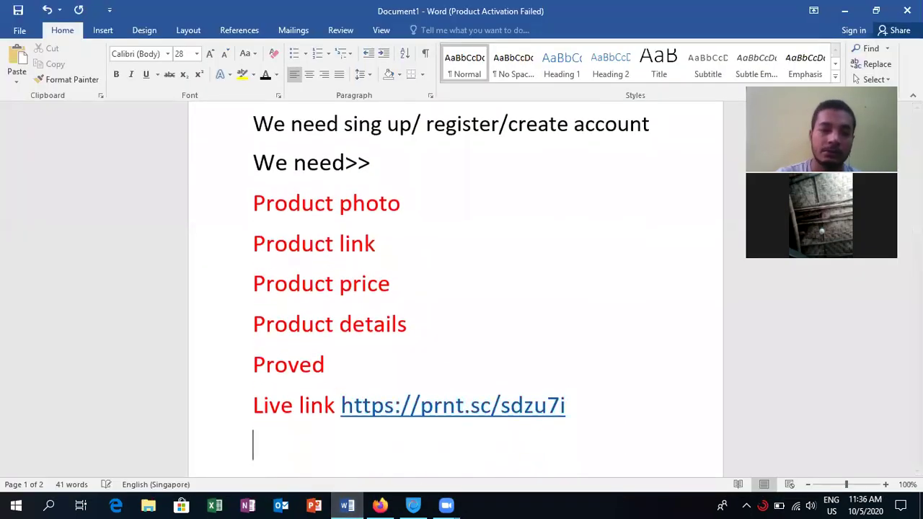
text(li)
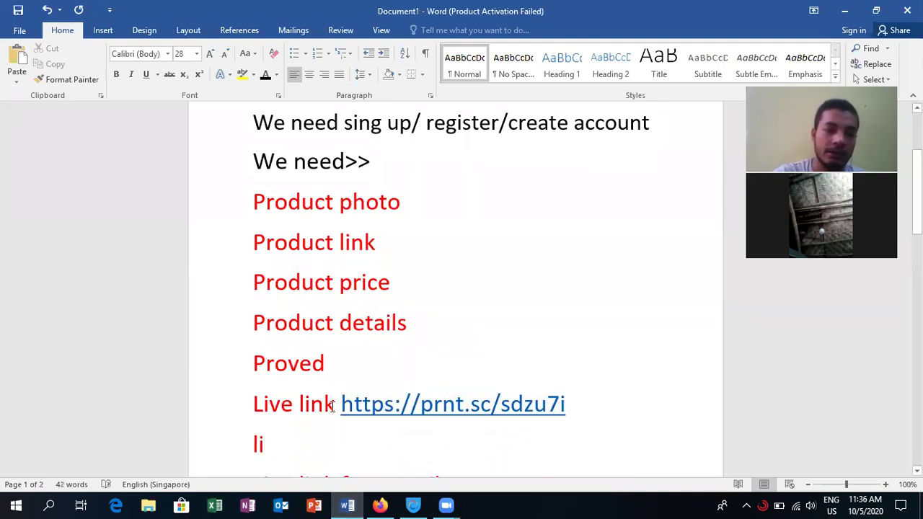
click(294, 404)
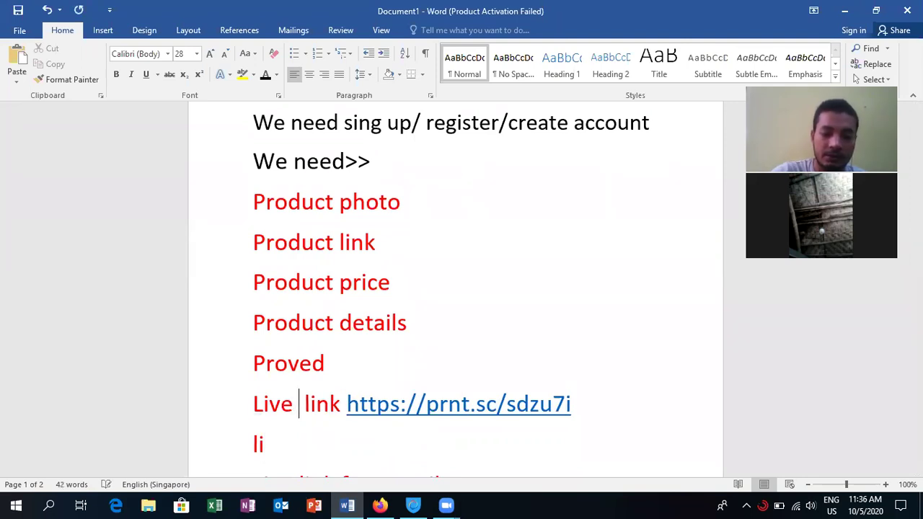
text(sc)
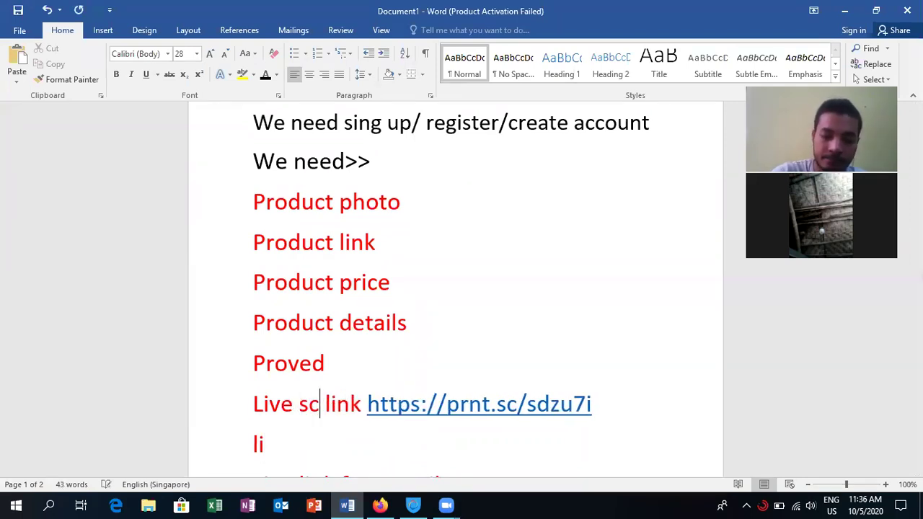
text(sho)
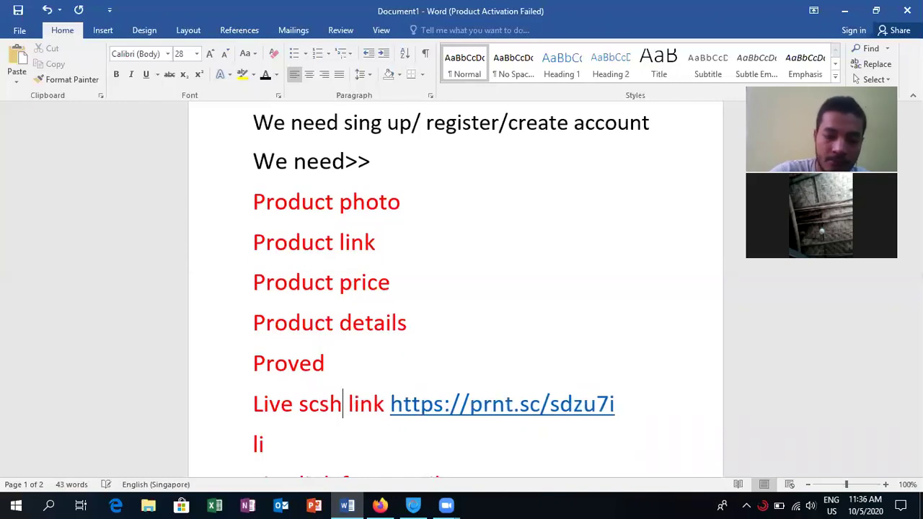
text(rty)
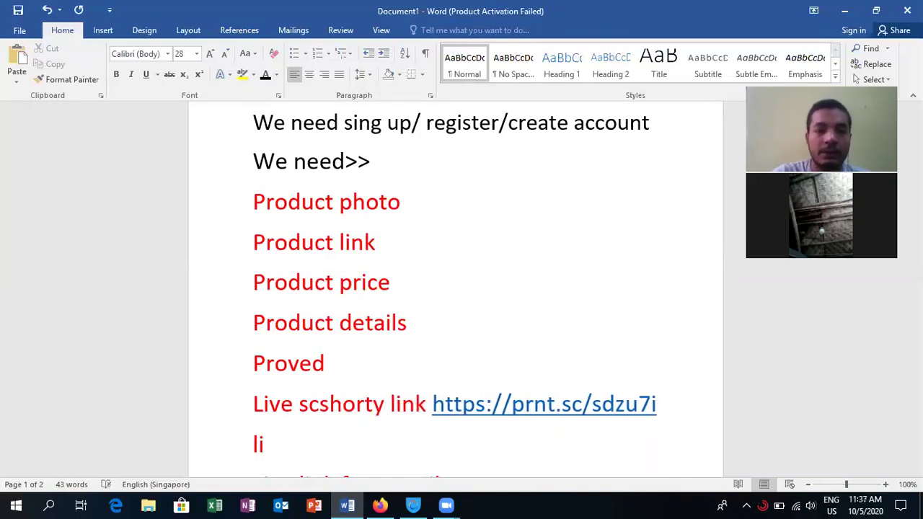
key(BackSpace)
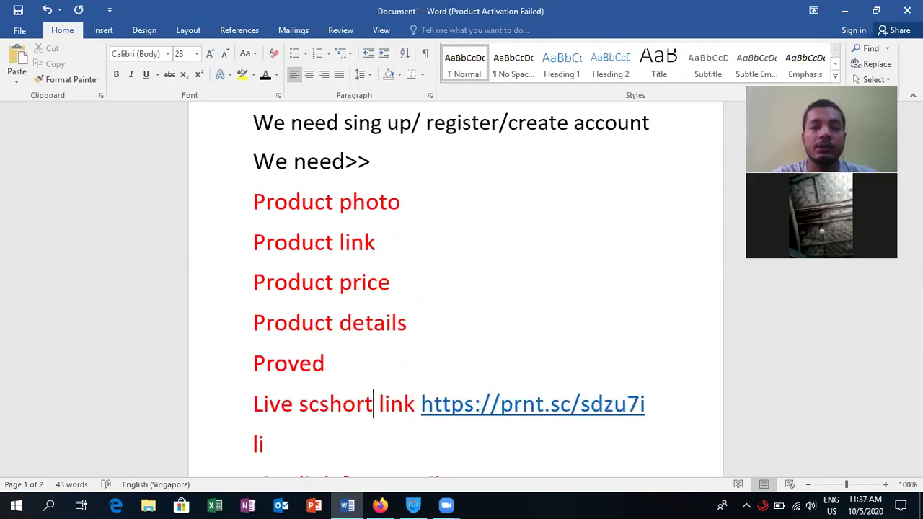
click(269, 445)
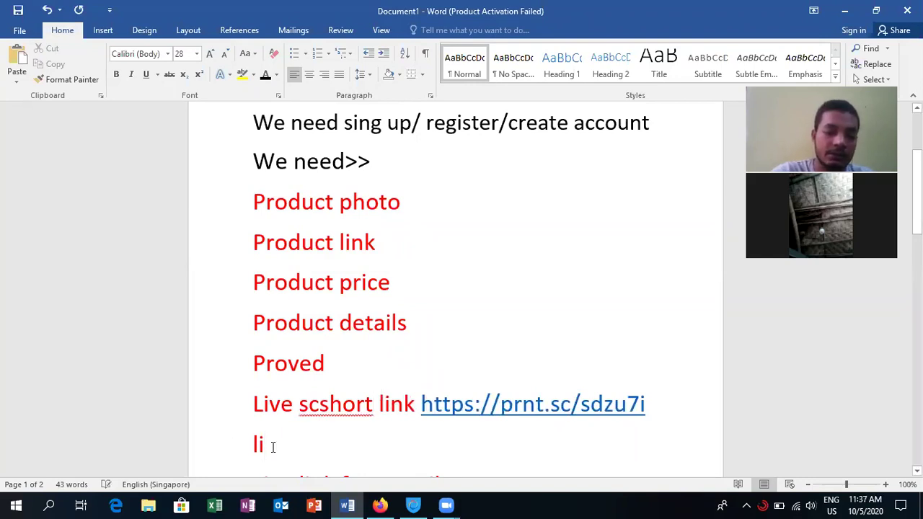
text(ve lin)
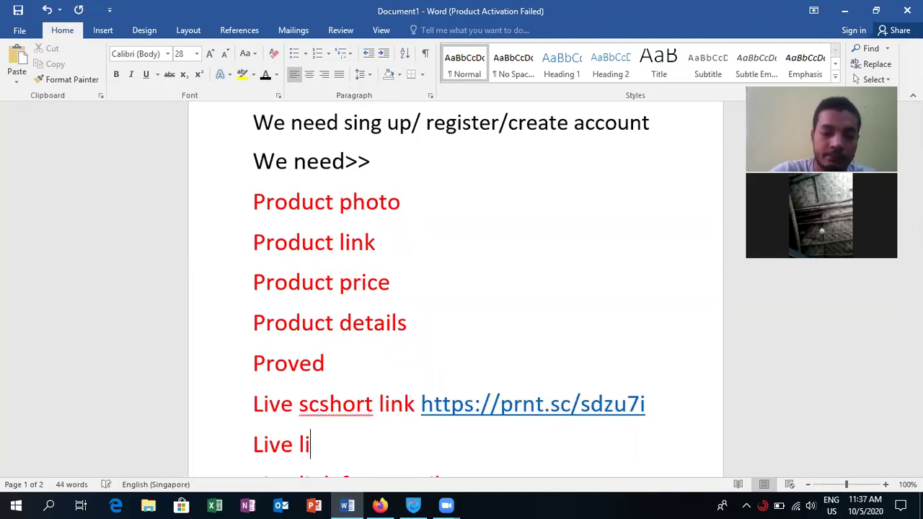
text(k)
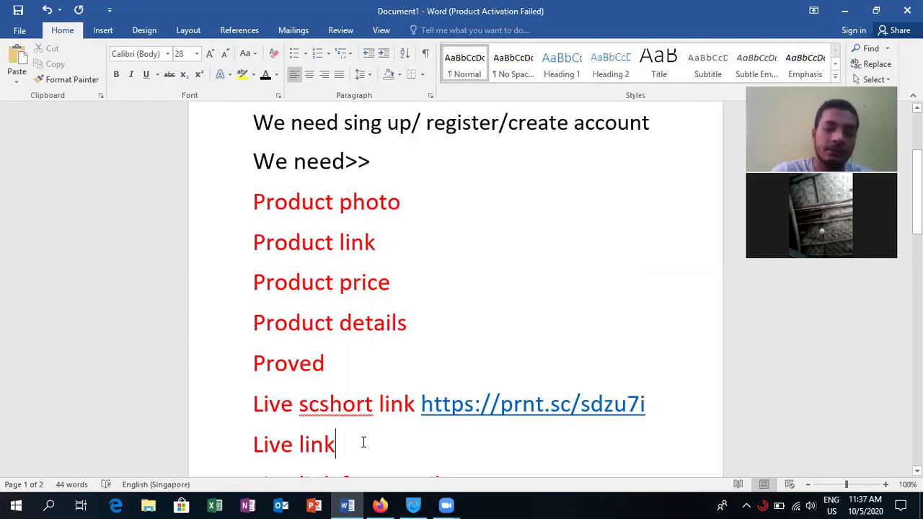
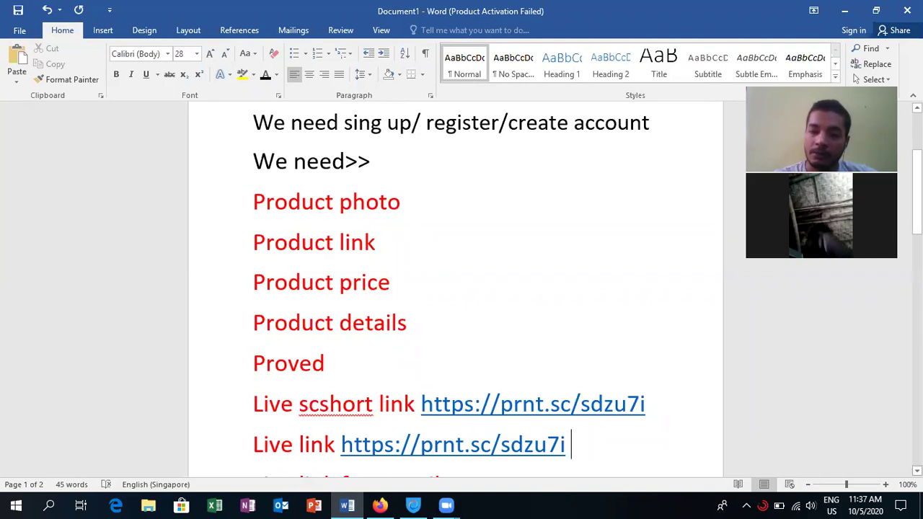
scroll(456, 288, down, 1)
scroll(455, 288, down, 4)
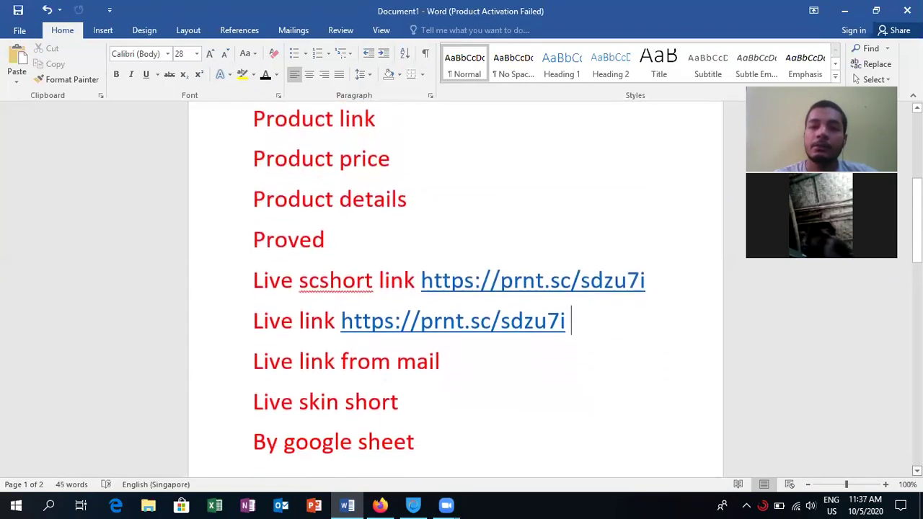
scroll(456, 288, down, 1)
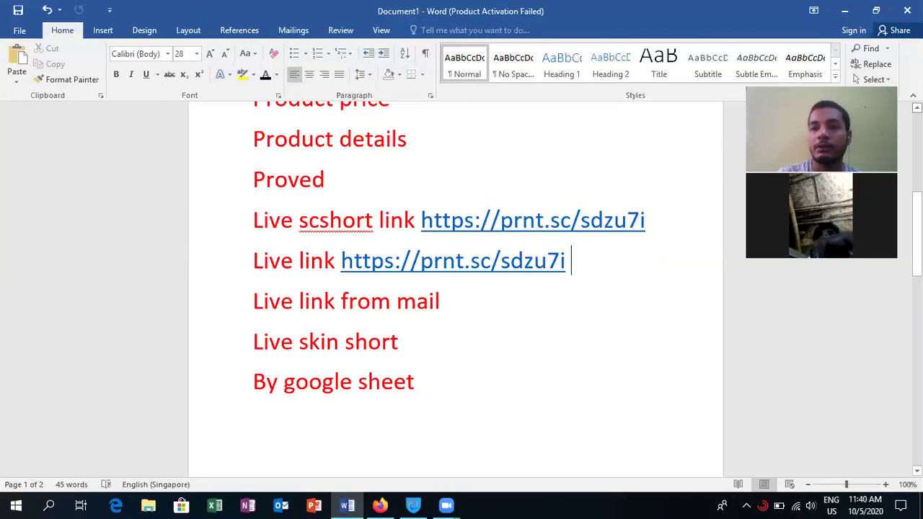
scroll(455, 289, up, 1)
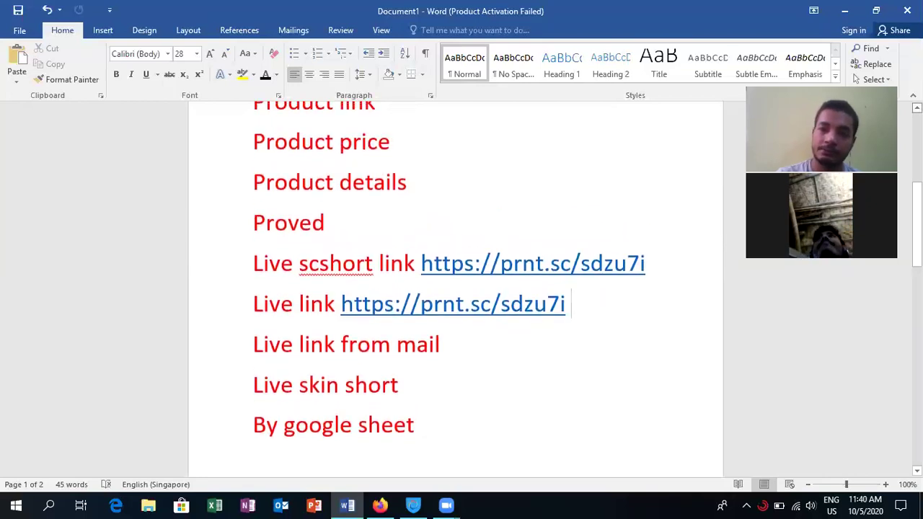
scroll(455, 289, up, 1)
scroll(454, 288, up, 1)
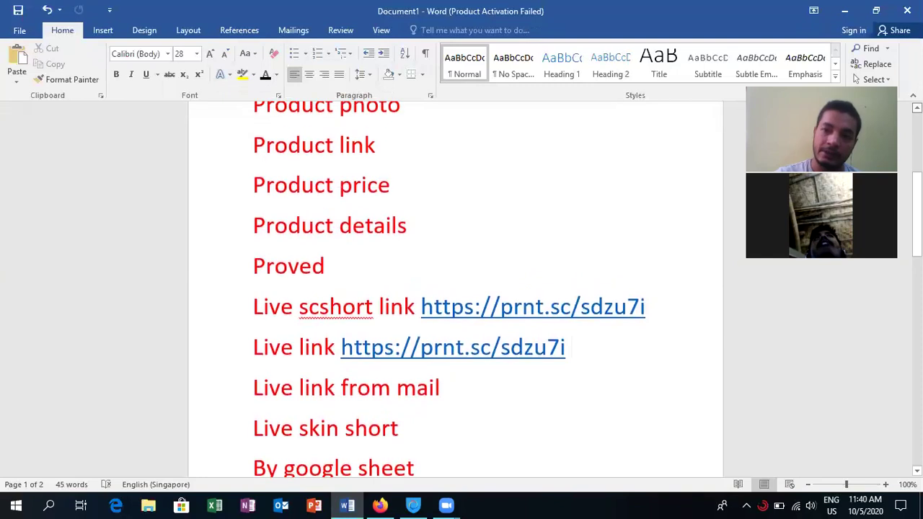
scroll(455, 288, up, 4)
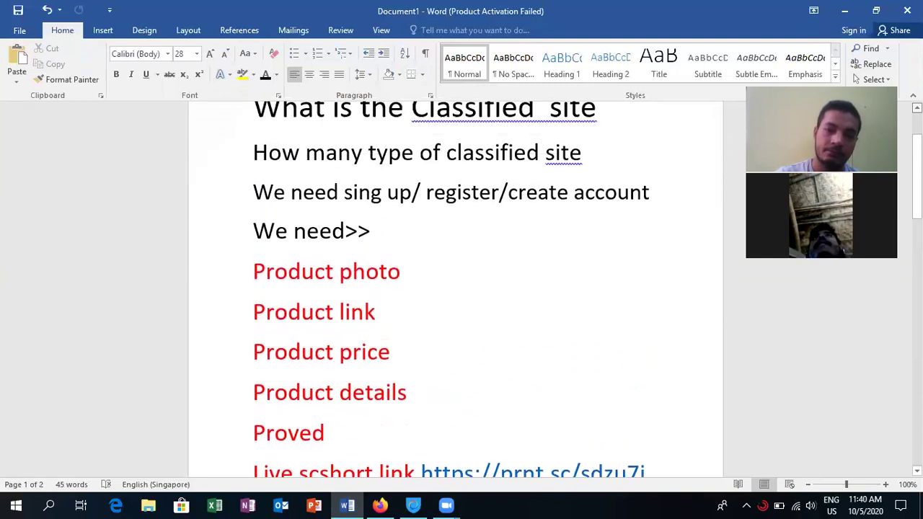
scroll(616, 174, up, 2)
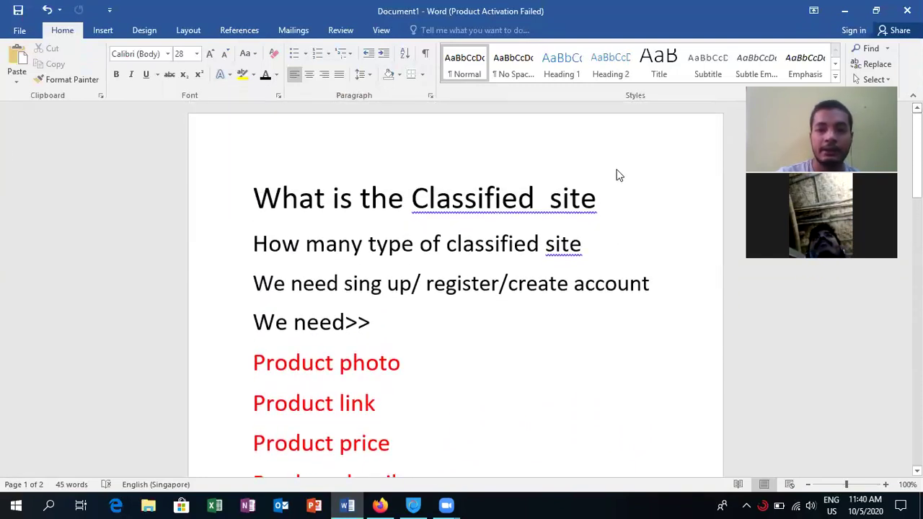